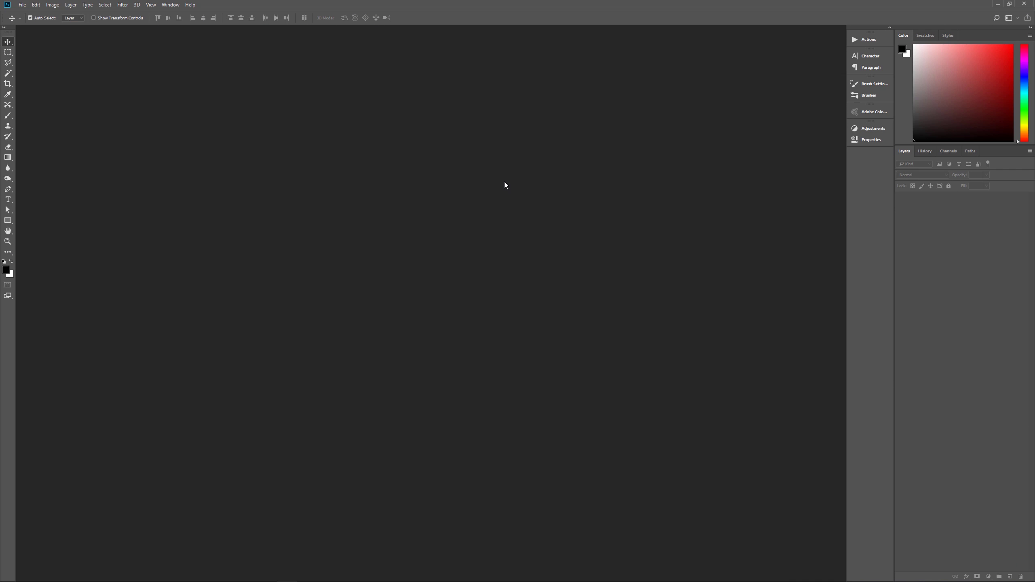
Step: Create a new 3840 × 2160 px document named 'Band Poster'
key("ctrl+n")
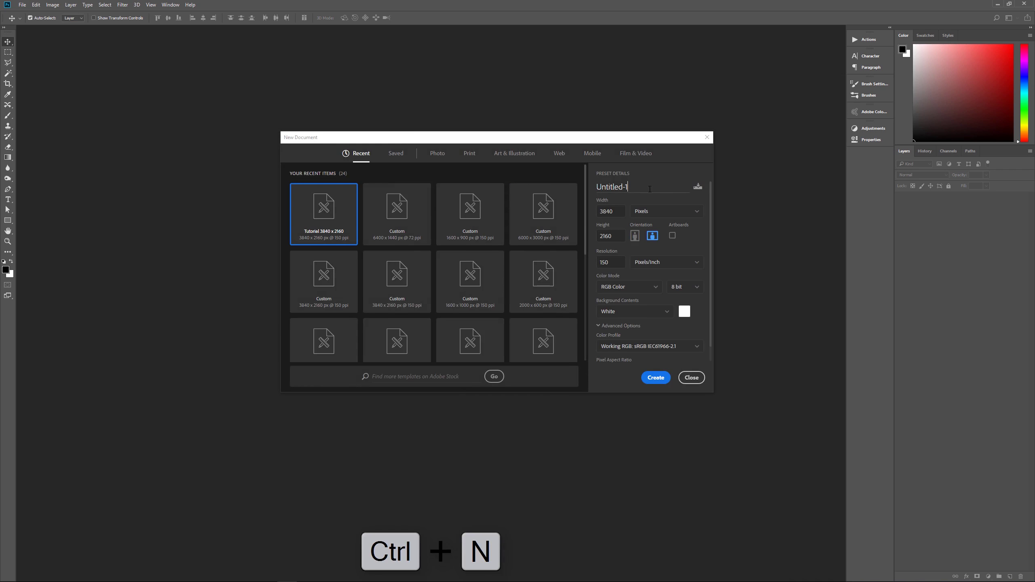
triple_click(592, 182)
type("Band Poster")
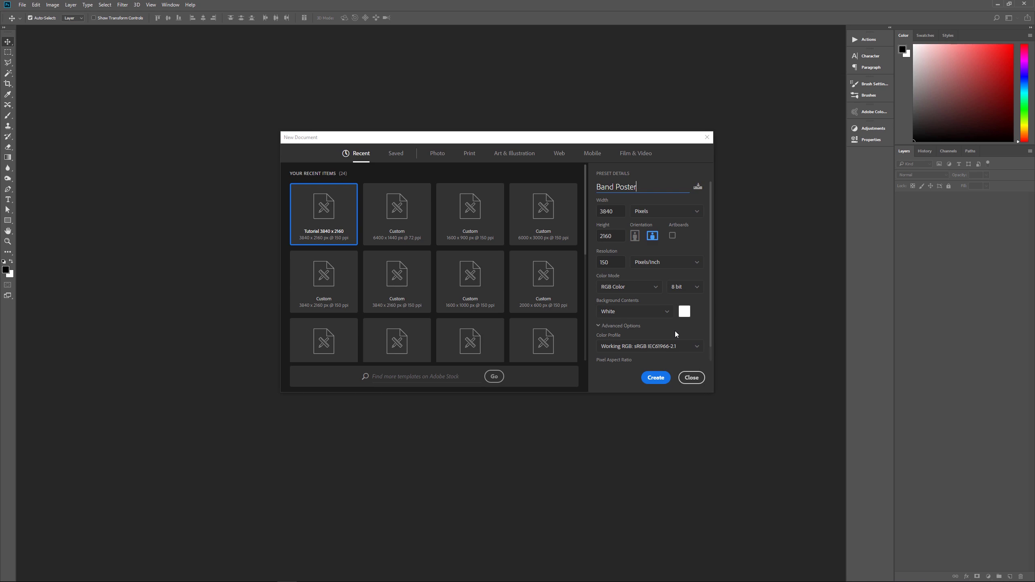
scroll(674, 331, "down", 2)
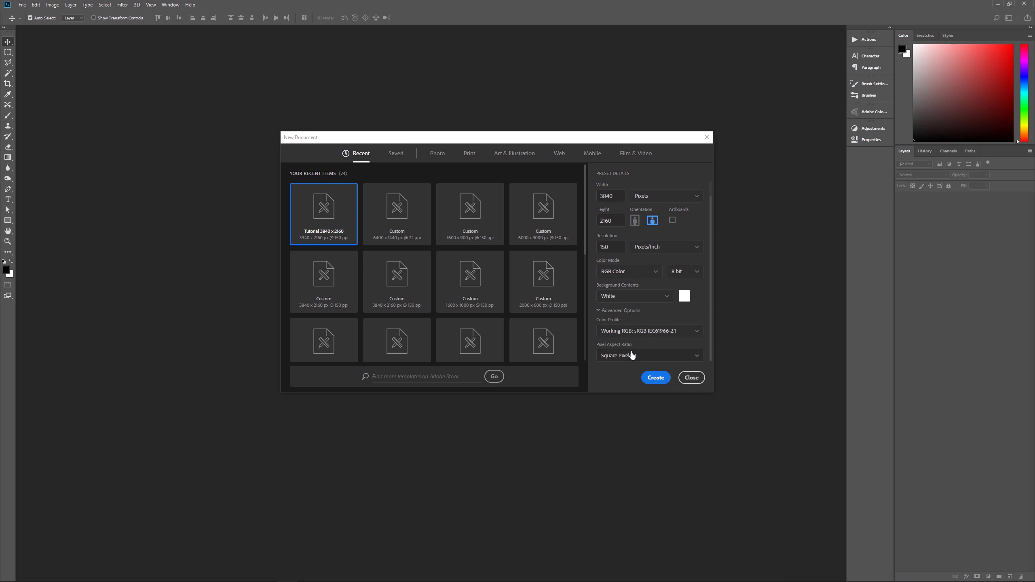
left_click(655, 378)
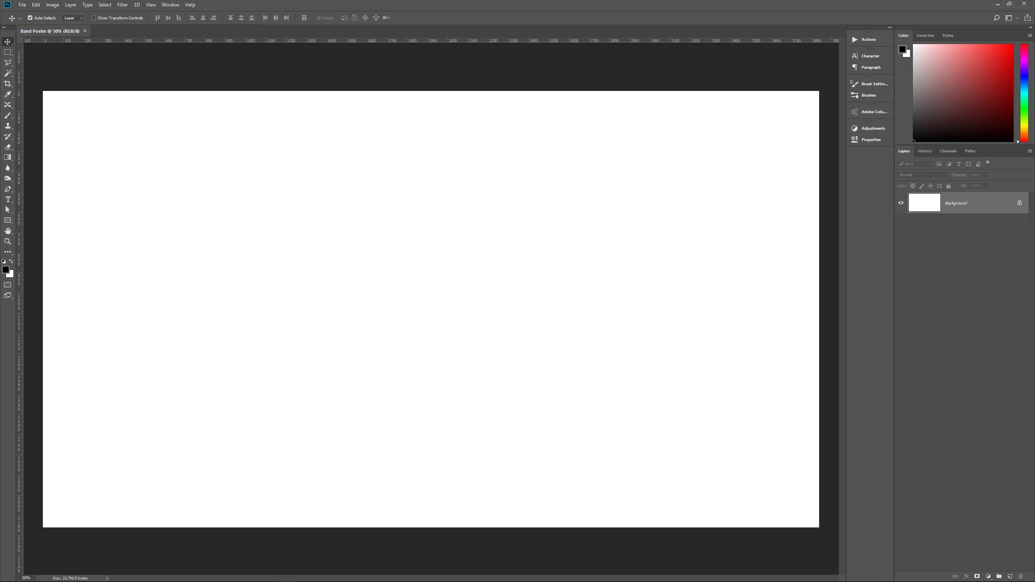
Step: Place the container photo, scale it to about 104% and position it to cover the canvas
left_click_drag(203, 184, 505, 273)
left_click_drag(478, 193, 378, 207)
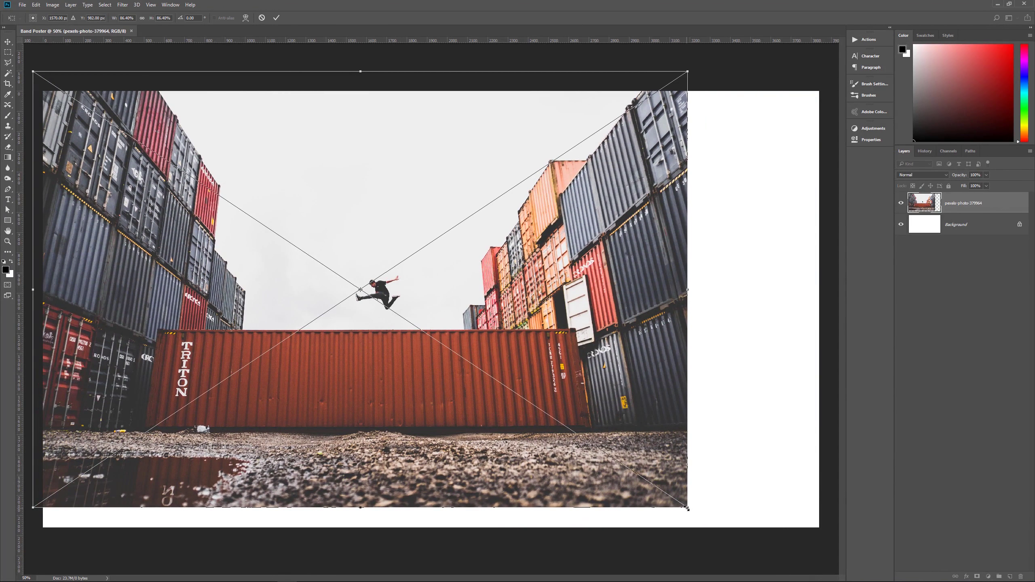
left_click_drag(690, 507, 831, 578)
mouse_move(678, 461)
left_mouse_down()
mouse_move(667, 414)
mouse_move(668, 452)
mouse_move(679, 456)
left_mouse_up()
key("Up")
key("Up")
key("Up")
key("Up")
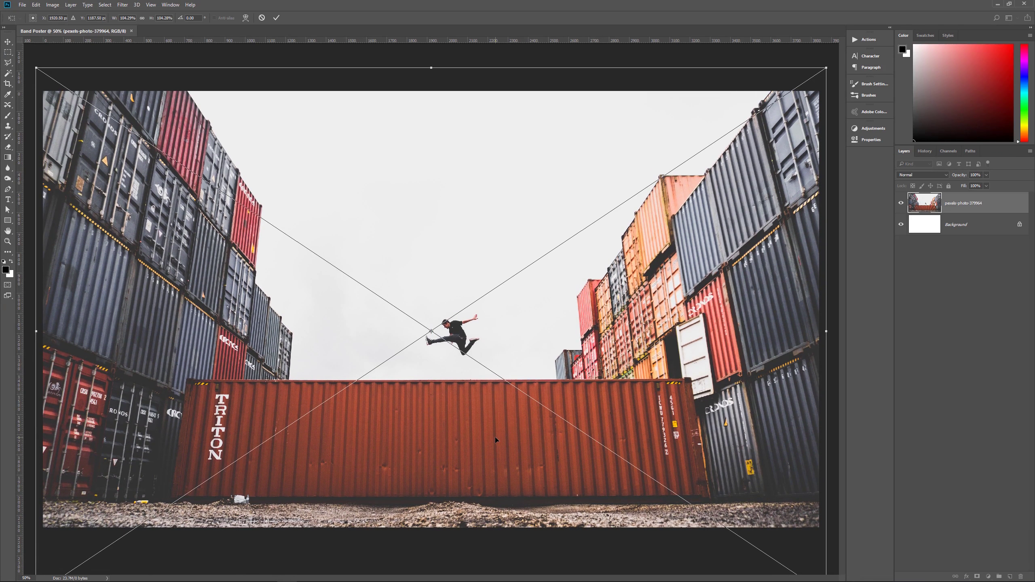
key("Return")
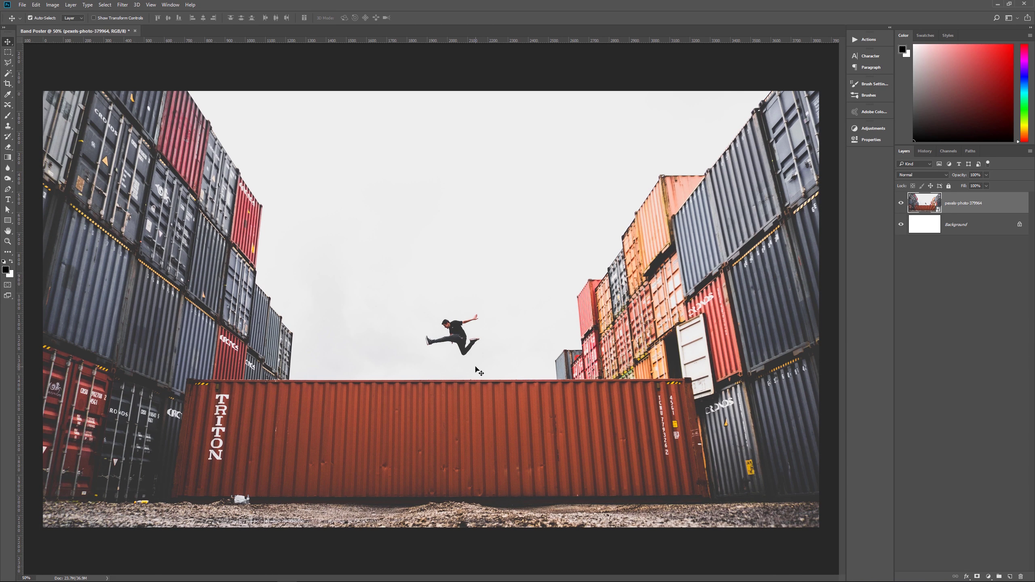
Step: Rename the photo layer to 'Photo' and convert it to a smart object
double_click(954, 208)
type("Photo")
left_click(973, 210)
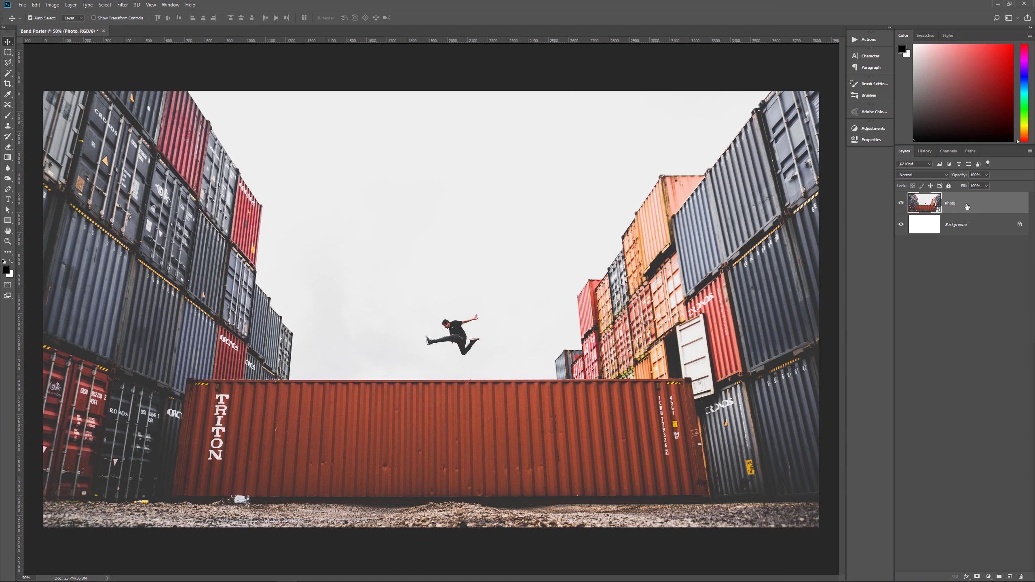
right_click(969, 207)
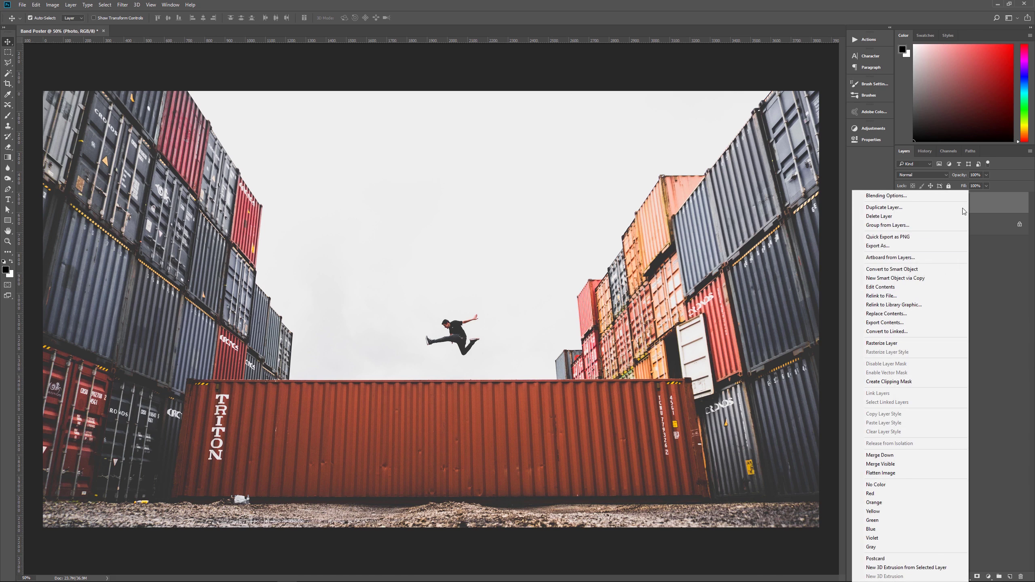
left_click(894, 272)
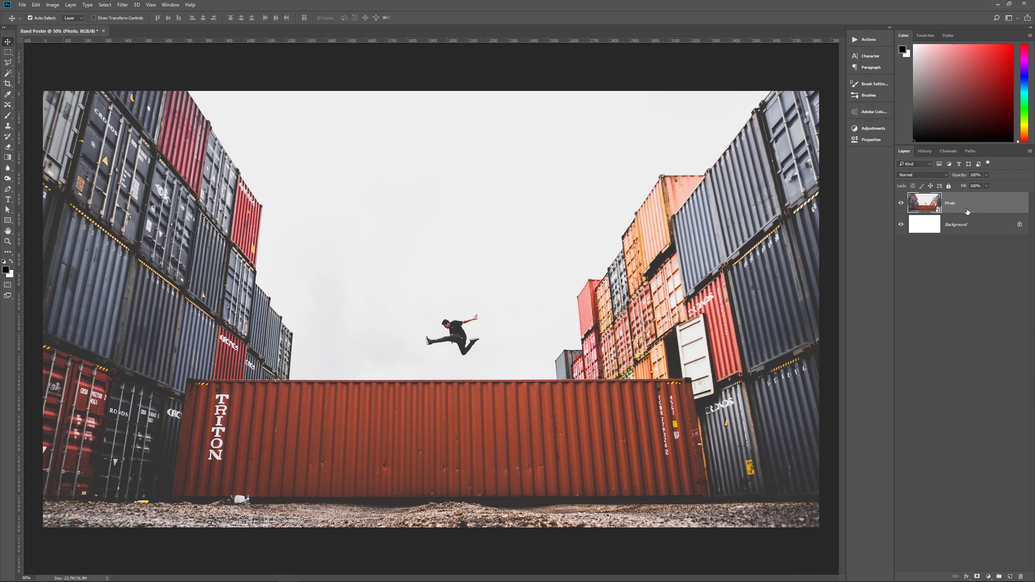
Step: Open Filter > Camera Raw Filter on the Photo layer
left_click(124, 5)
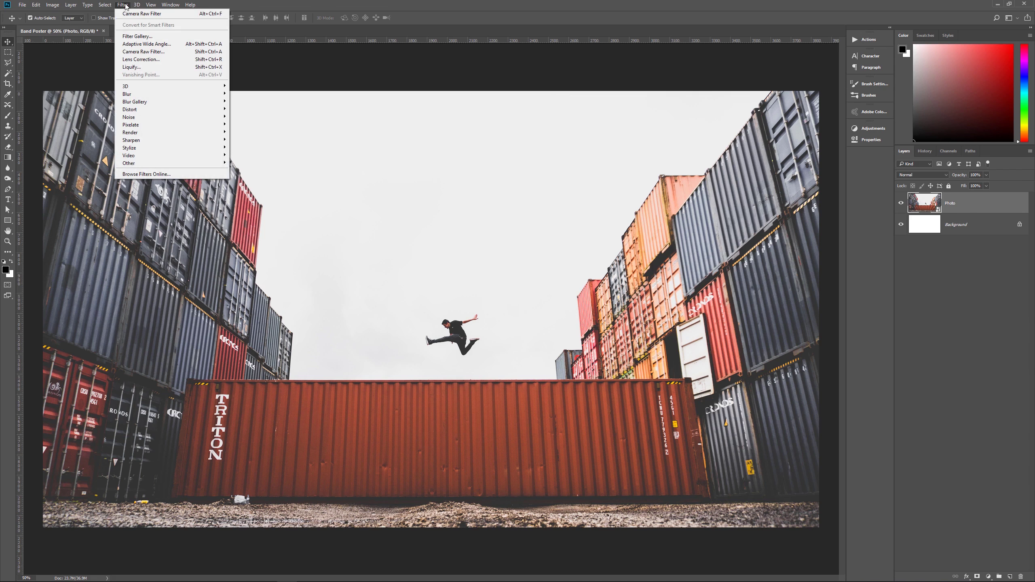
left_click(143, 51)
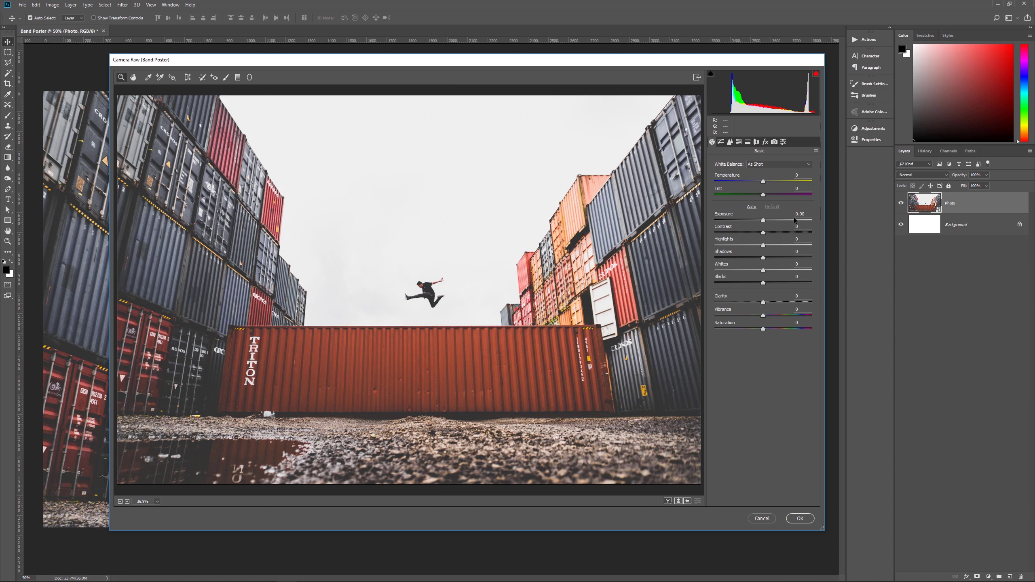
Step: Set the Camera Raw Exposure to +0.75
left_click(807, 215)
type("75")
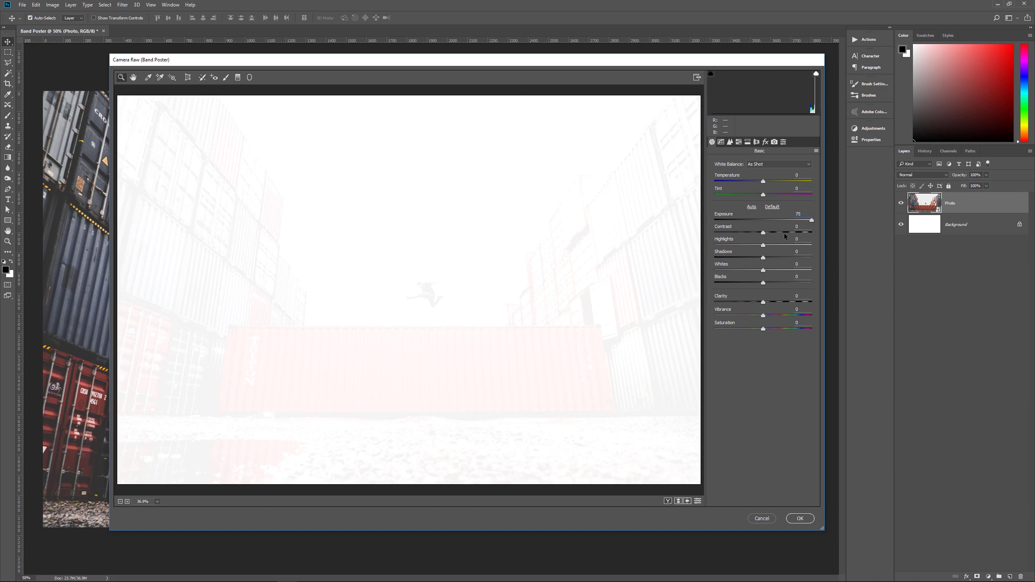
key("Return")
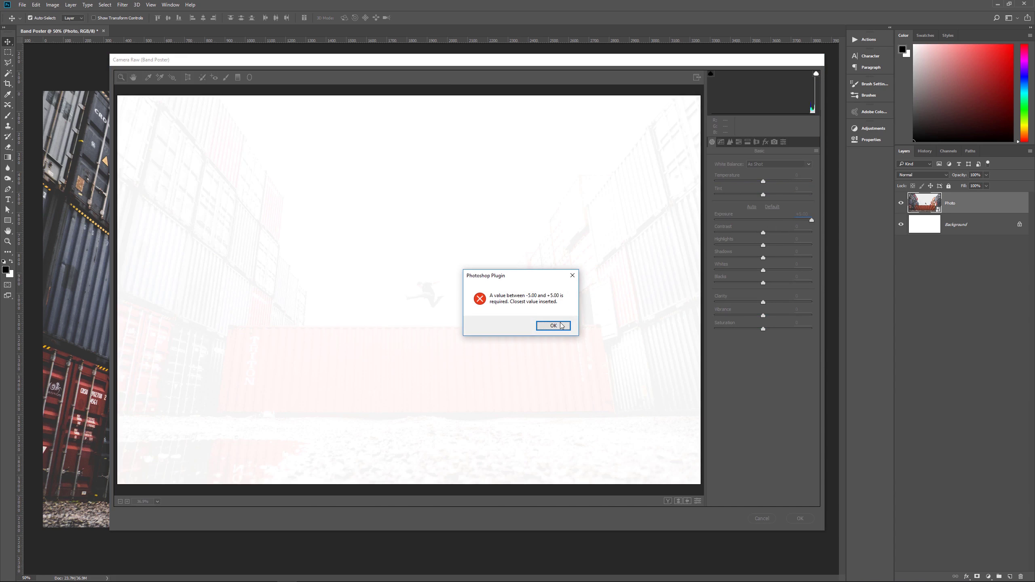
left_click(561, 325)
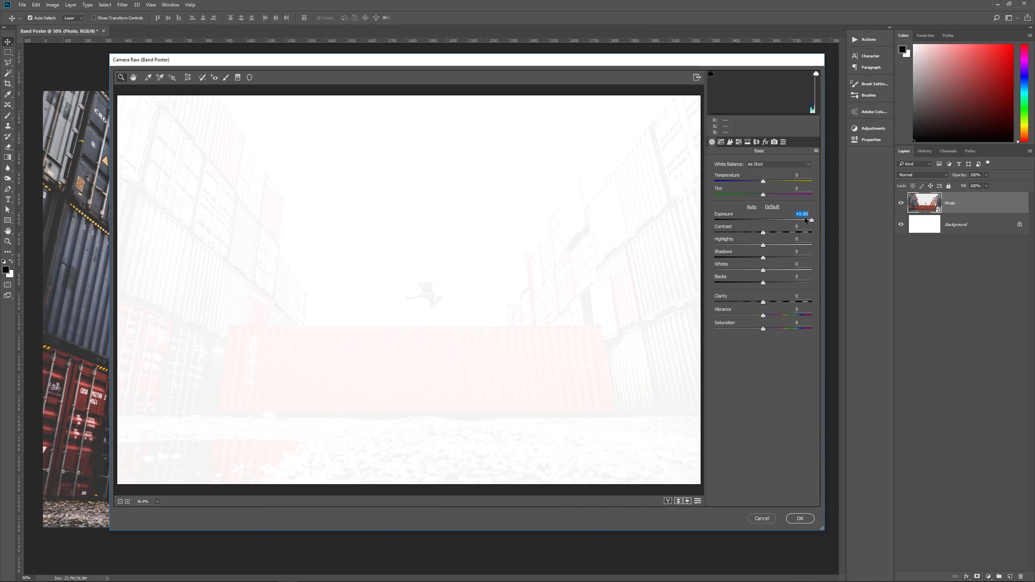
type(".75")
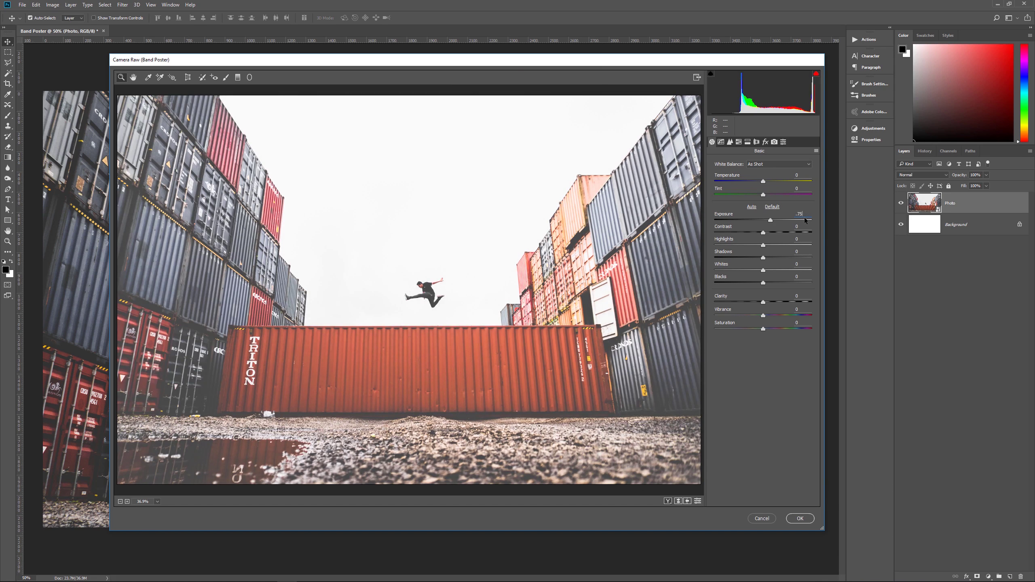
Step: Set Contrast +100, Highlights -100, Shadows +20 and Blacks -60
left_click_drag(763, 232, 834, 236)
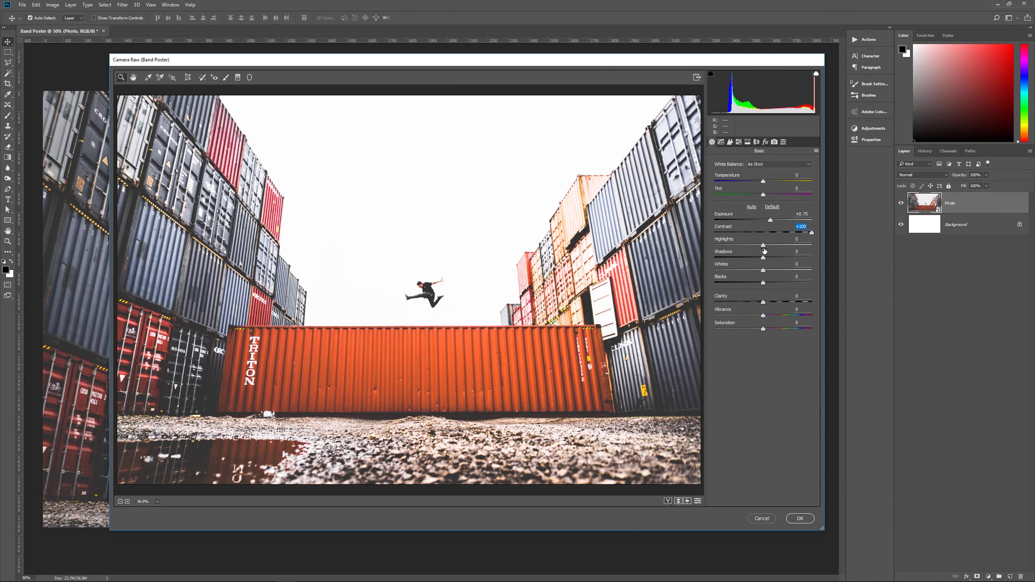
key("Tab")
type("-100")
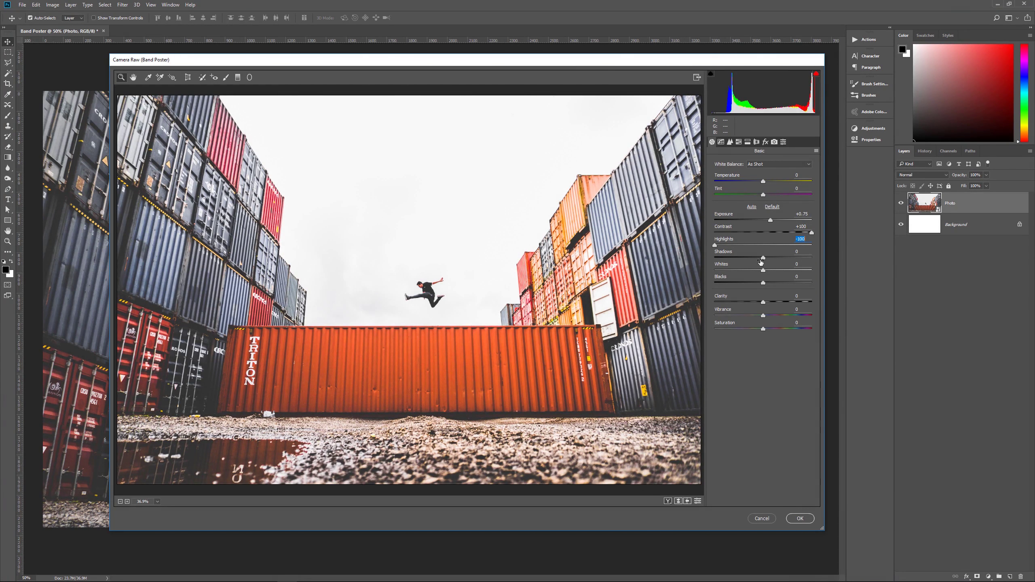
left_click(804, 251)
type("20")
left_click(801, 277)
type("-60")
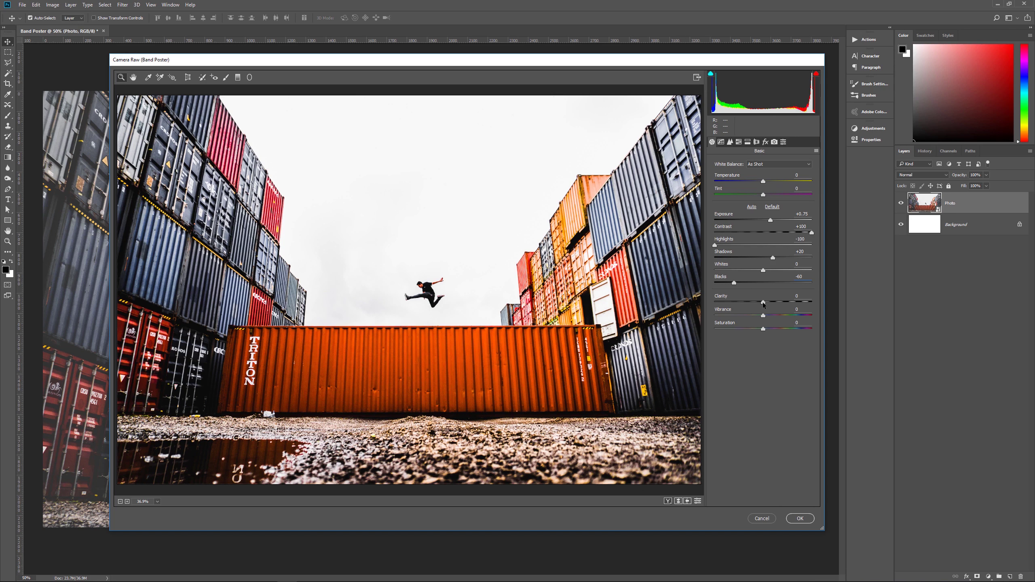
Step: Adjust the Clarity slider, pushing it to +100 and then easing it back toward about +8
left_click_drag(764, 302, 812, 303)
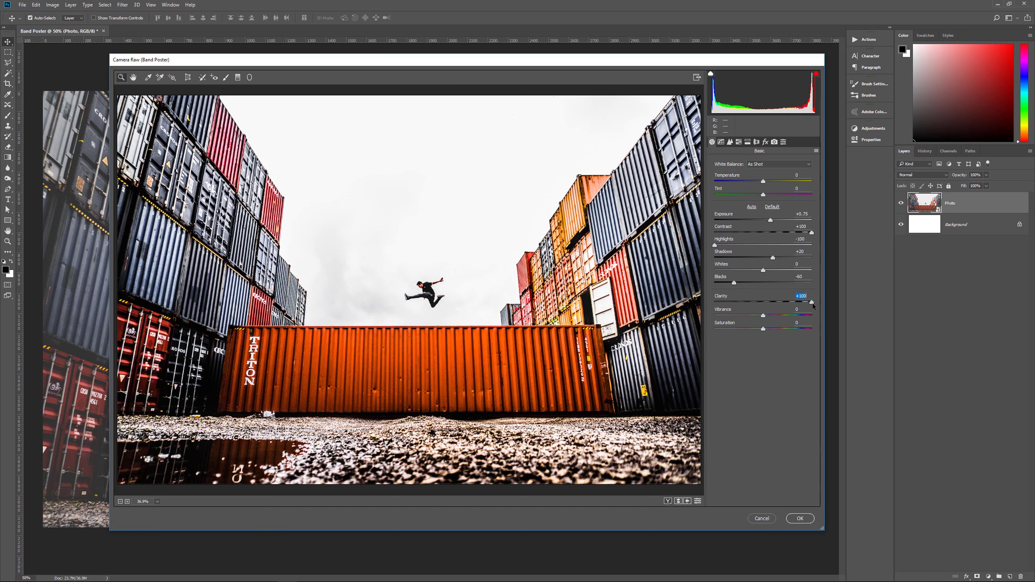
left_click_drag(812, 302, 847, 303)
Step: Apply the Camera Raw filter, then add a Threshold adjustment layer above the photo
left_click(800, 518)
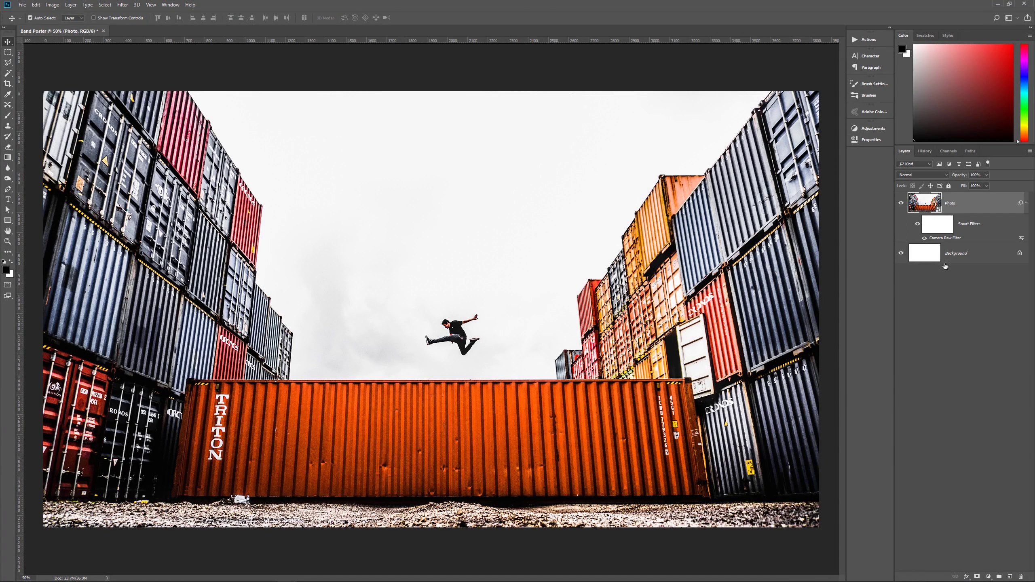
left_click(988, 577)
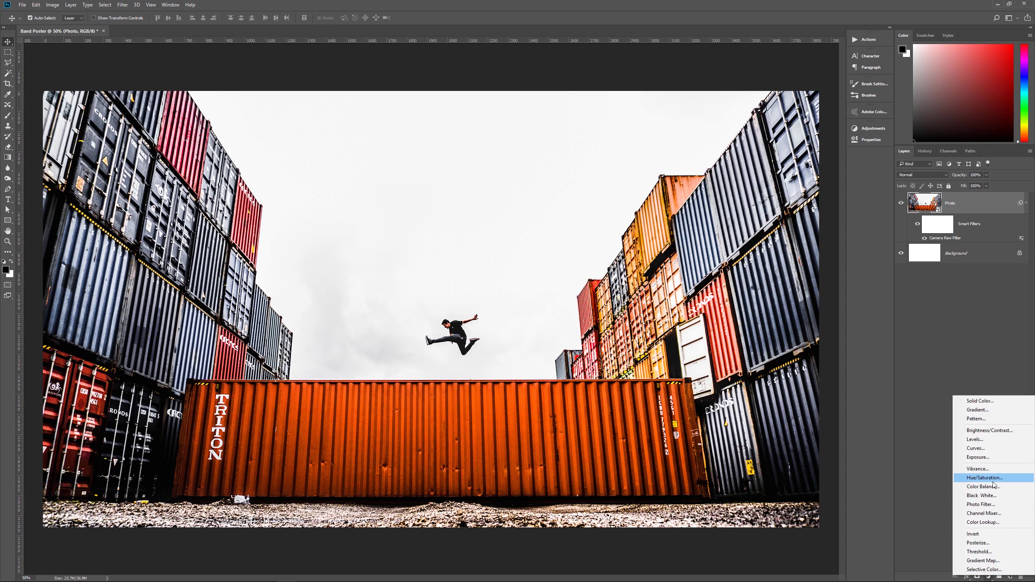
left_click(983, 553)
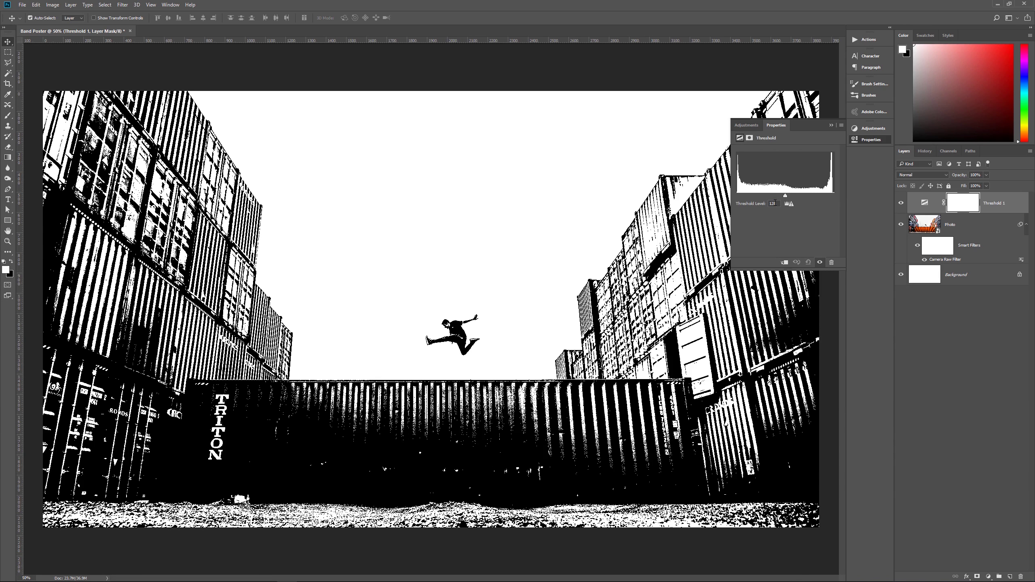
Step: Lower the Threshold level to 110 and collapse the Properties panel
left_click_drag(784, 195, 775, 197)
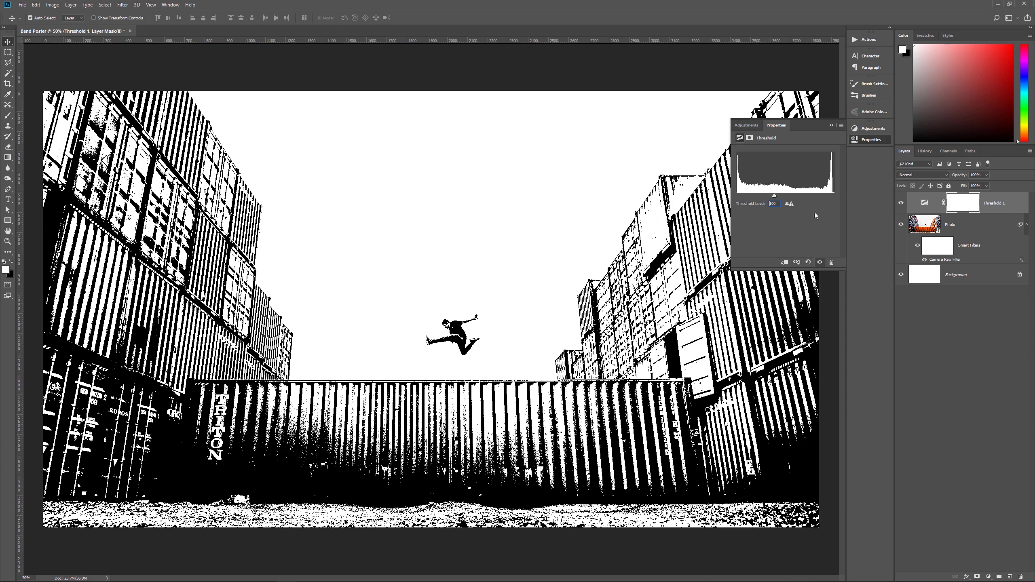
left_click(831, 126)
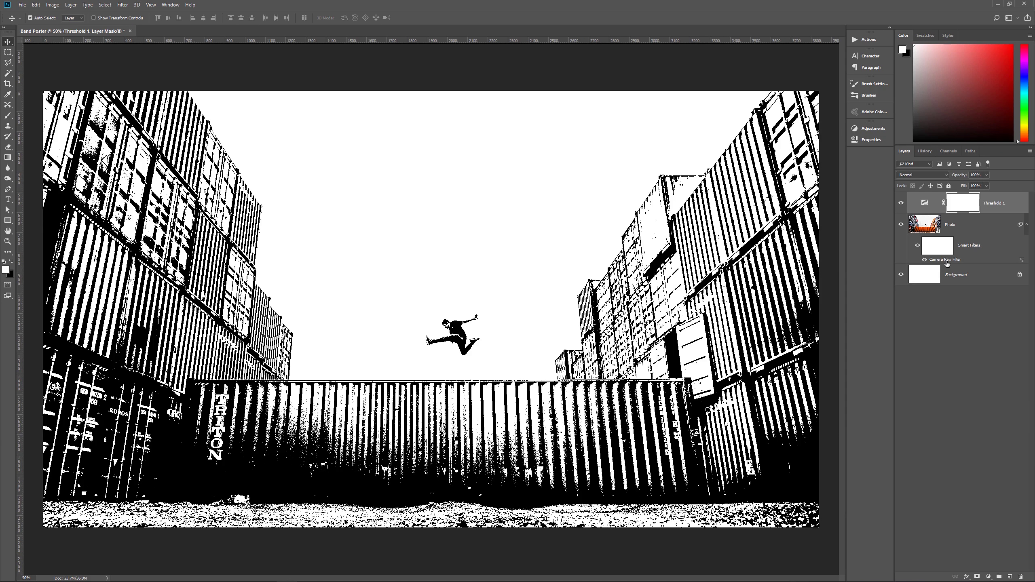
Step: Add a Solid Color fill layer in dark teal, hex 003c50
left_click(989, 577)
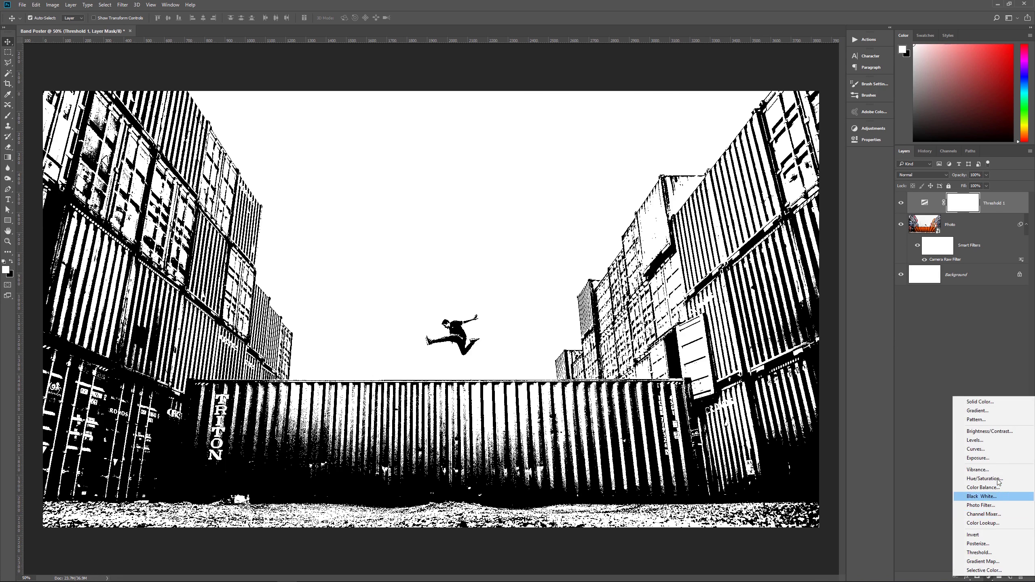
left_click(980, 402)
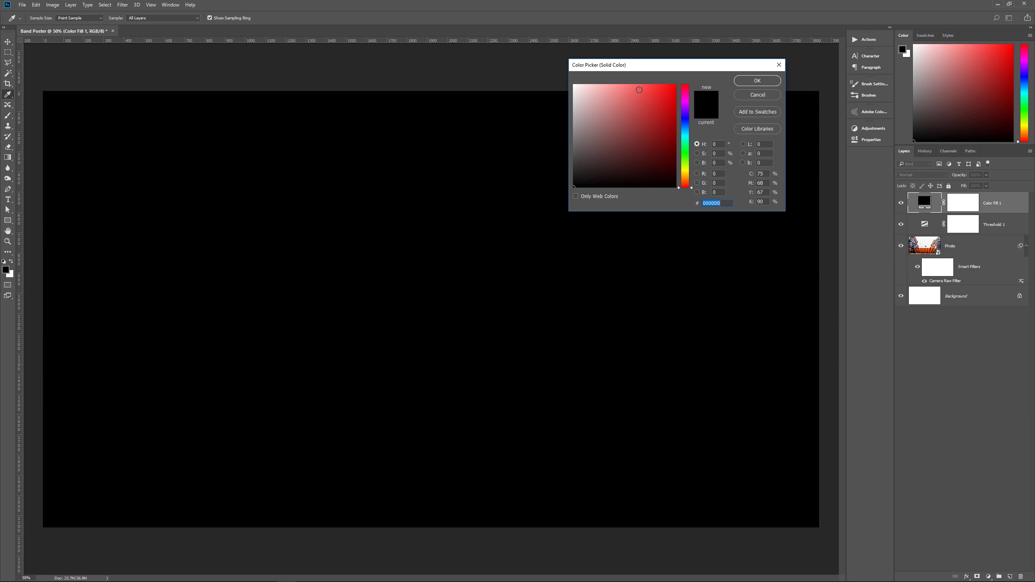
left_click_drag(630, 65, 671, 66)
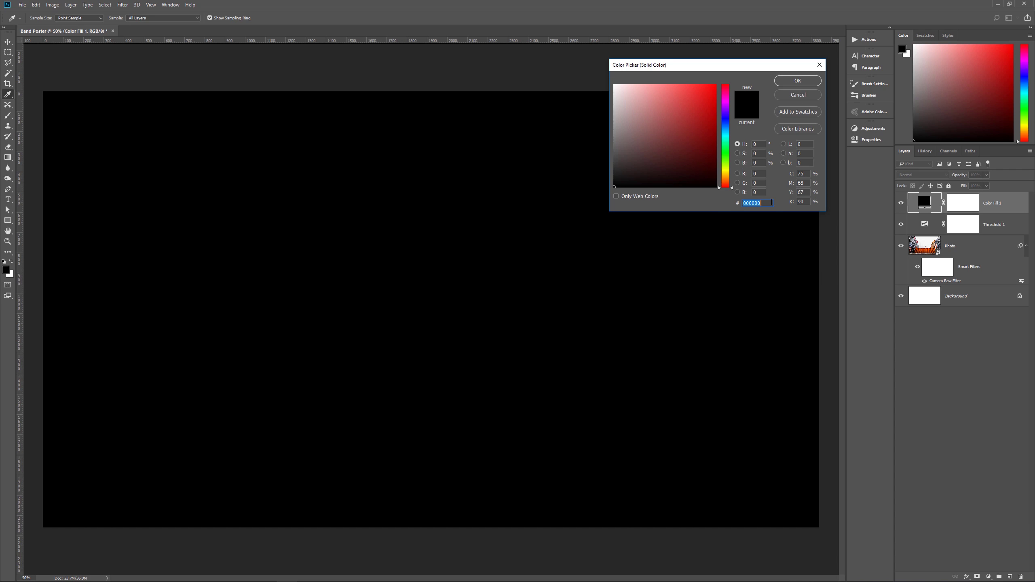
type("003")
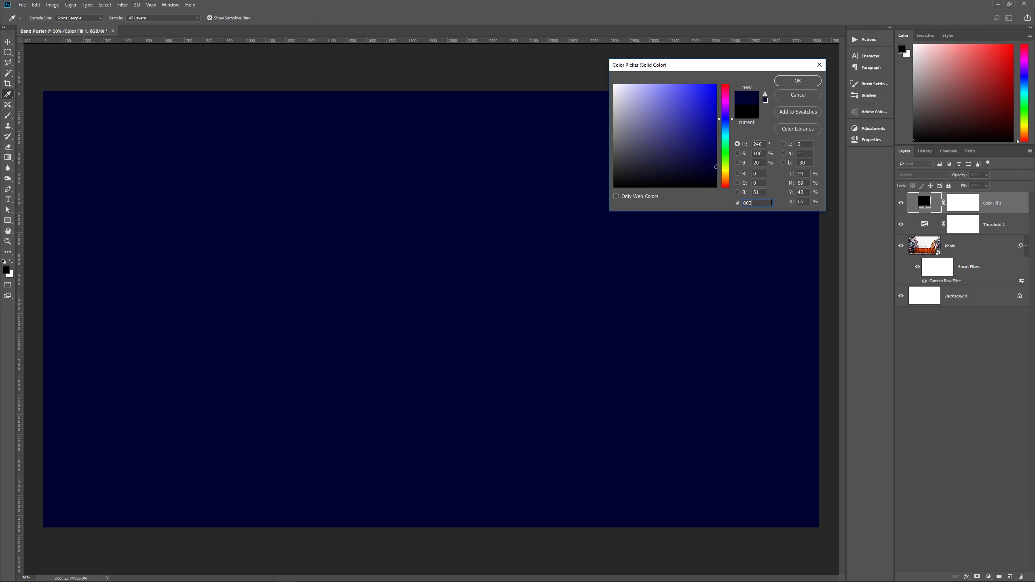
type("c50")
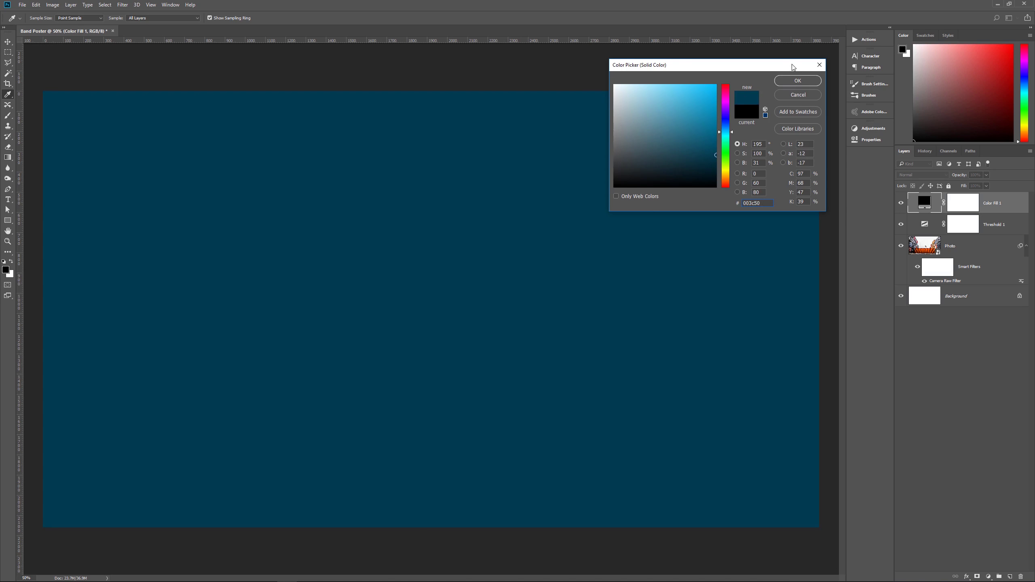
left_click(797, 80)
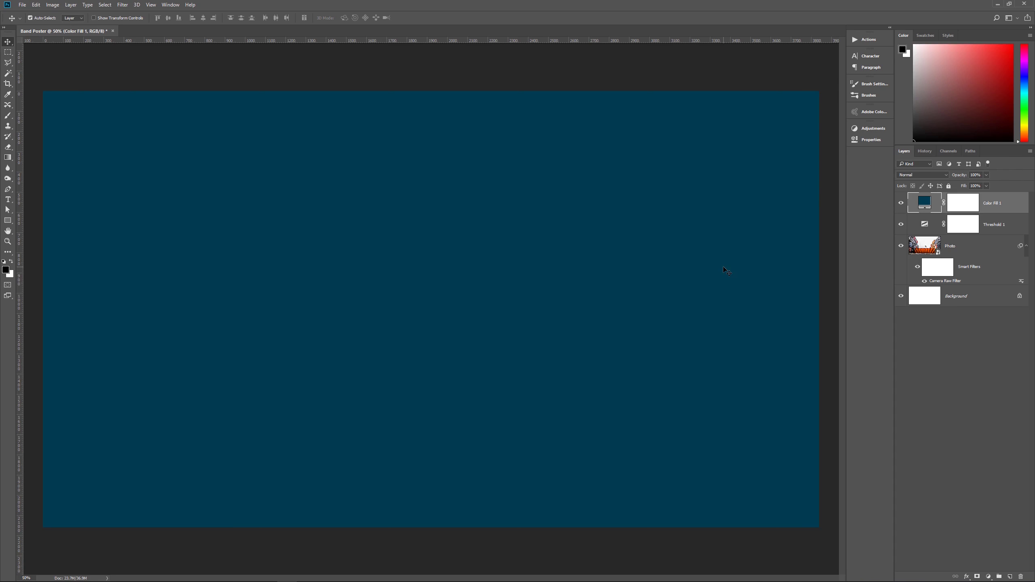
Step: Set the Color Fill 1 layer's blend mode to Difference
left_click(922, 174)
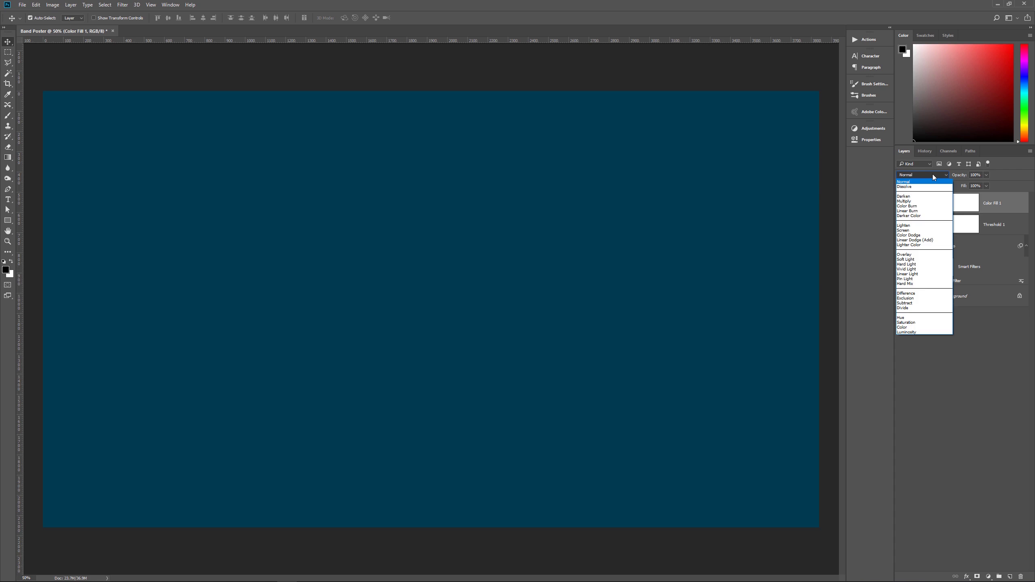
left_click(914, 294)
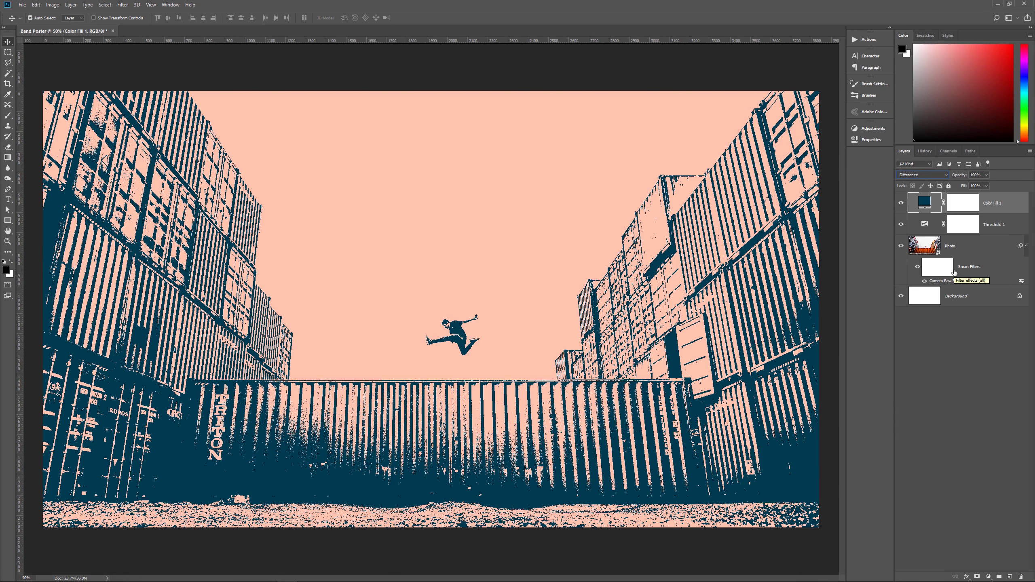
Step: Open the new fill or adjustment layer menu at the bottom of the Layers panel
left_click(989, 577)
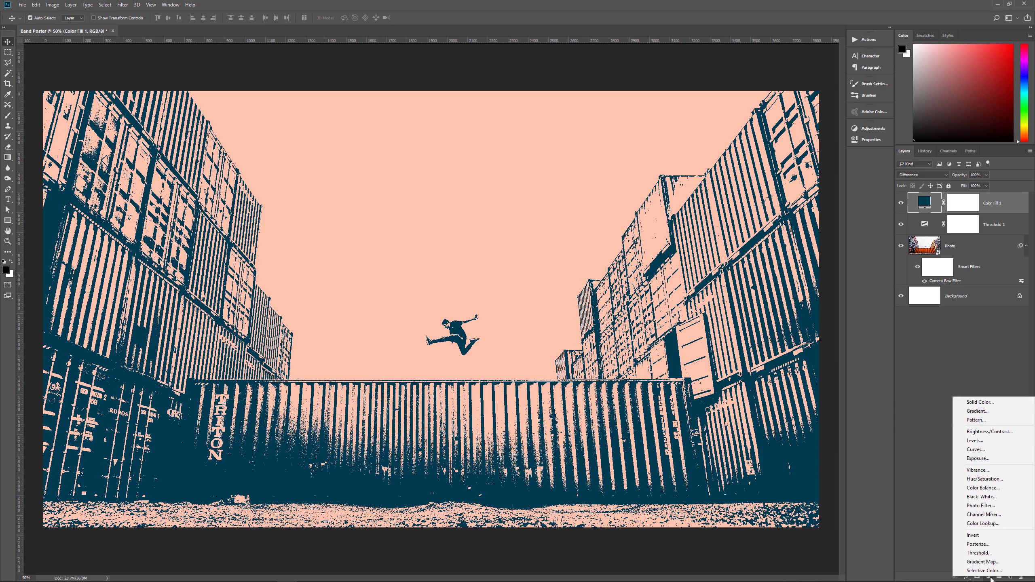
Step: Add a linear 90° Gradient Fill using Red, Violet, Yellow-Green from the loaded Color Harmonies 1 set
left_click(977, 411)
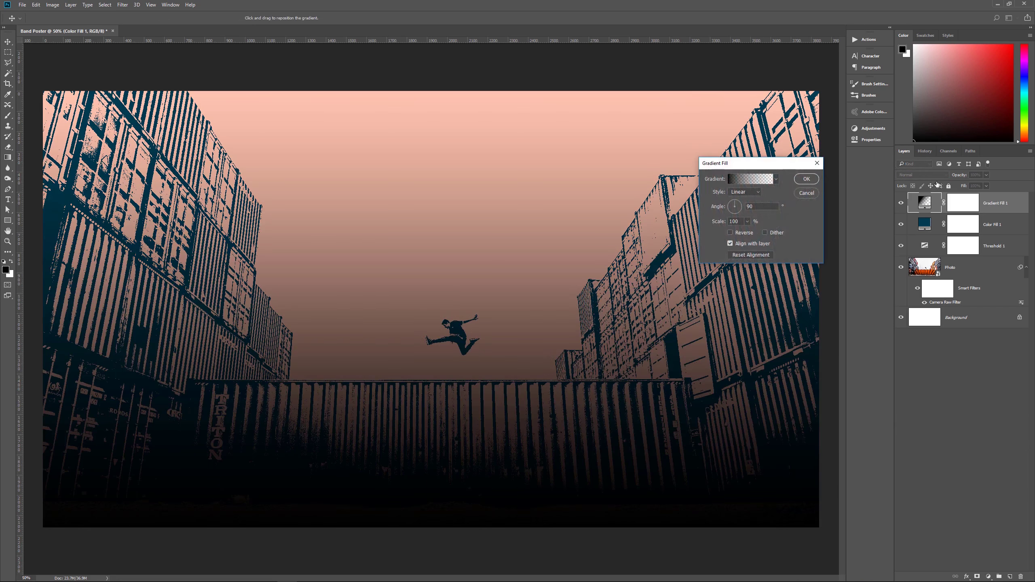
left_click(776, 179)
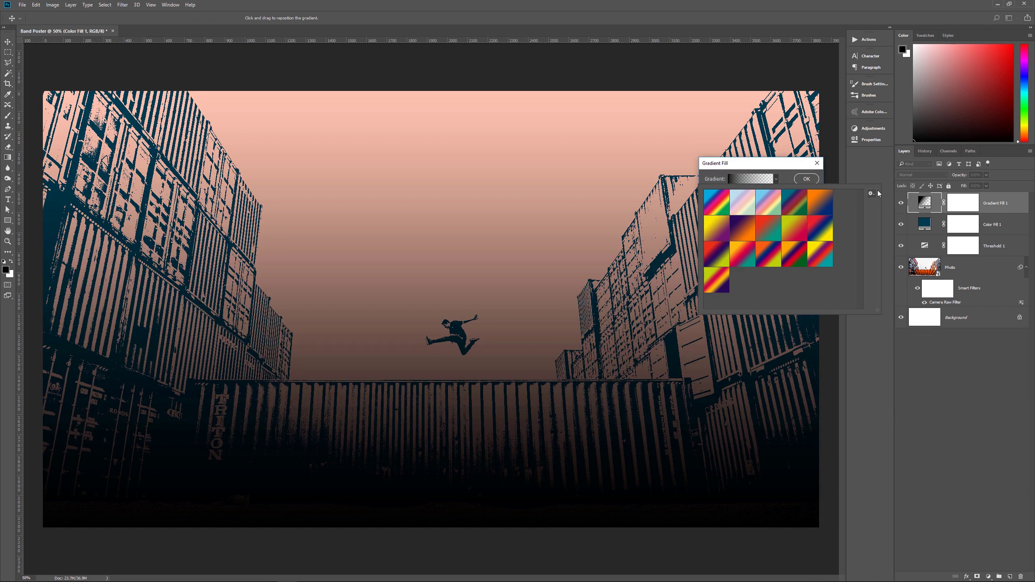
left_click(777, 180)
left_click(776, 180)
left_click(871, 194)
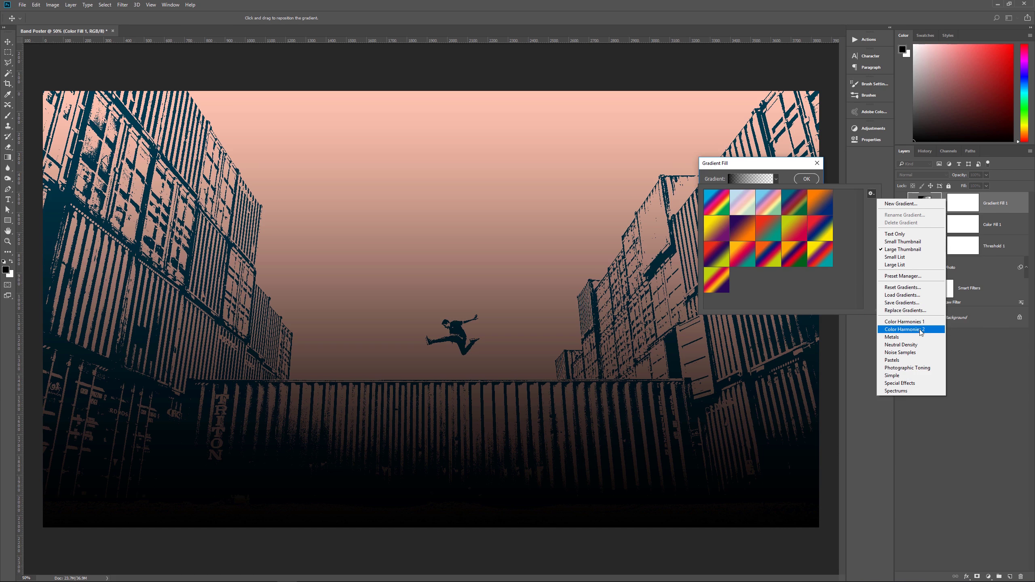
left_click(904, 322)
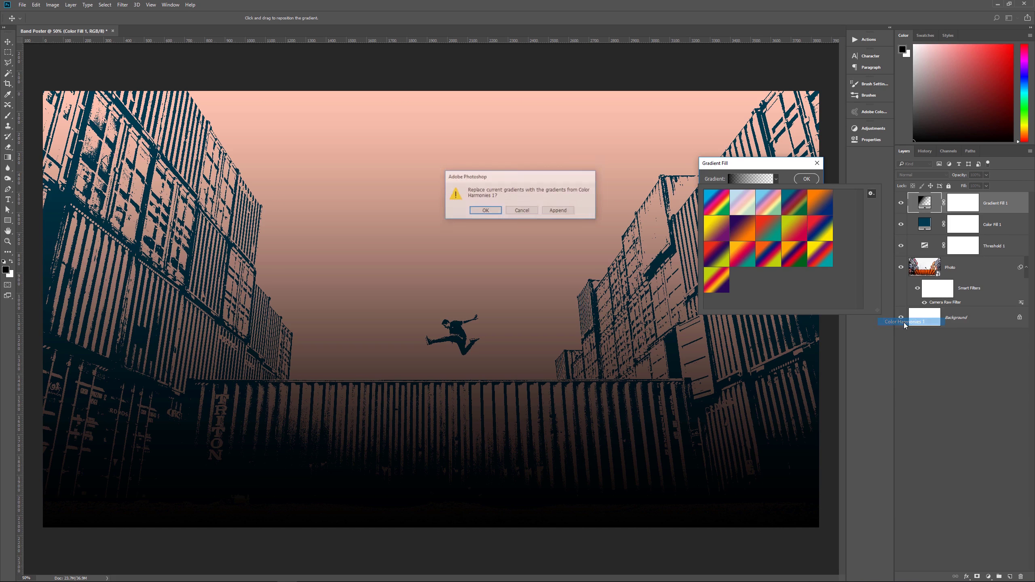
left_click(484, 210)
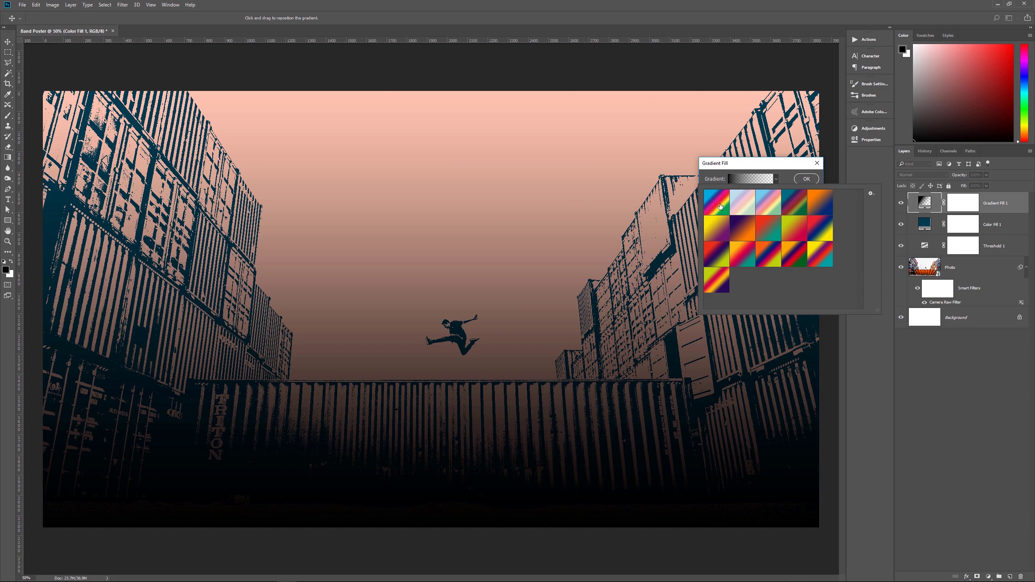
left_click(716, 258)
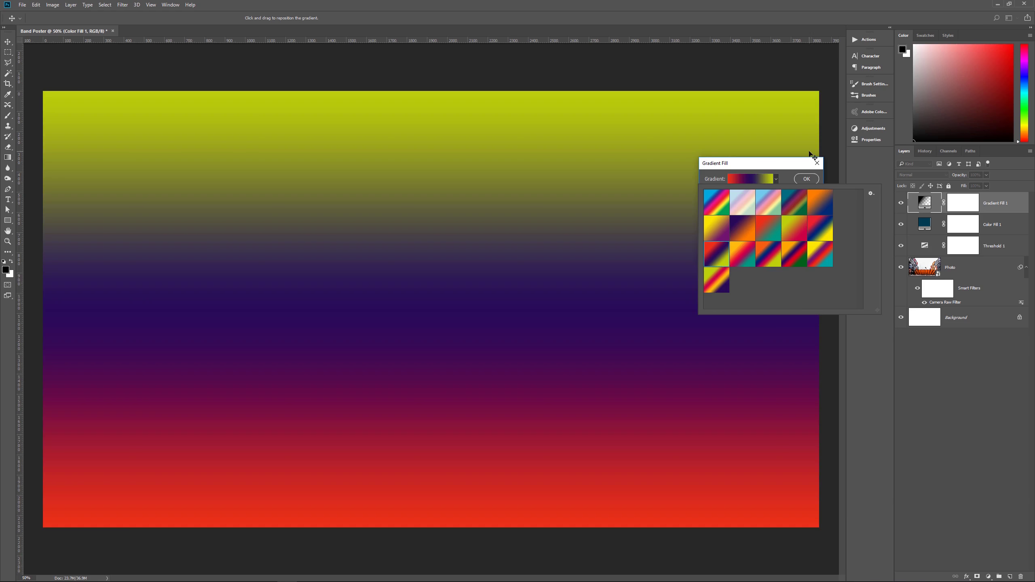
left_click(782, 164)
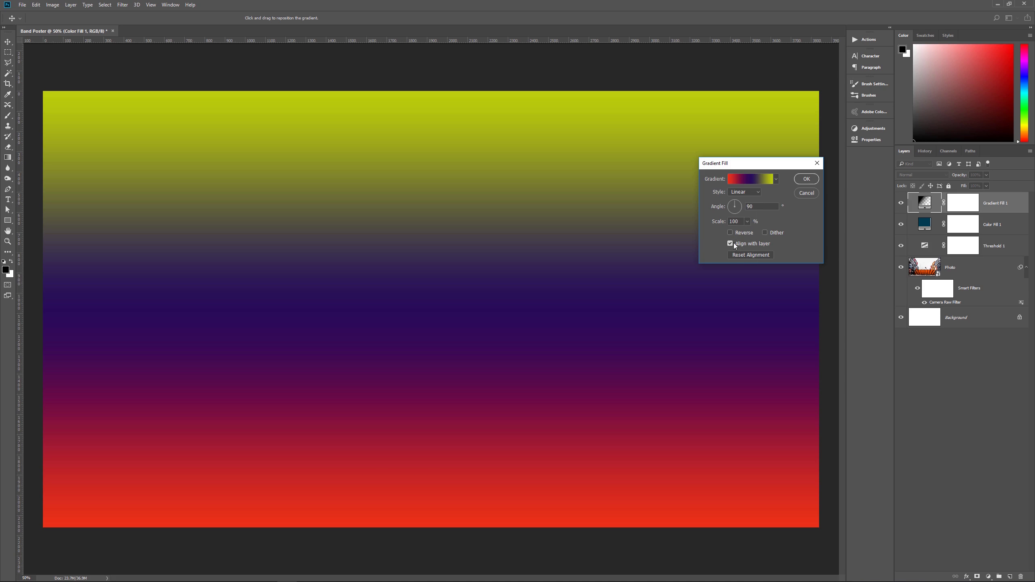
left_click(807, 180)
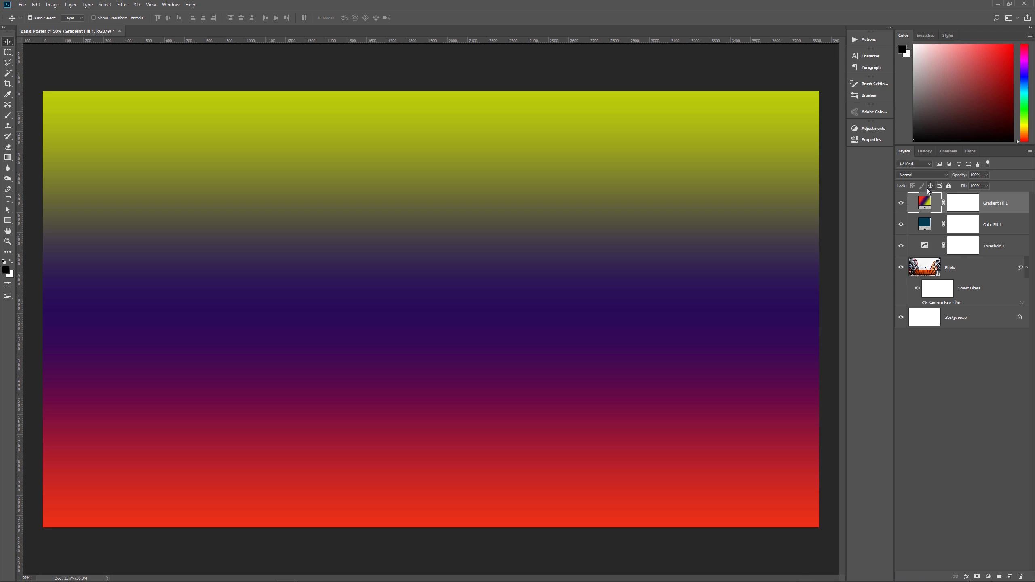
Step: Set Gradient Fill 1 to Subtract blend mode and toggle its visibility to compare
left_click(925, 175)
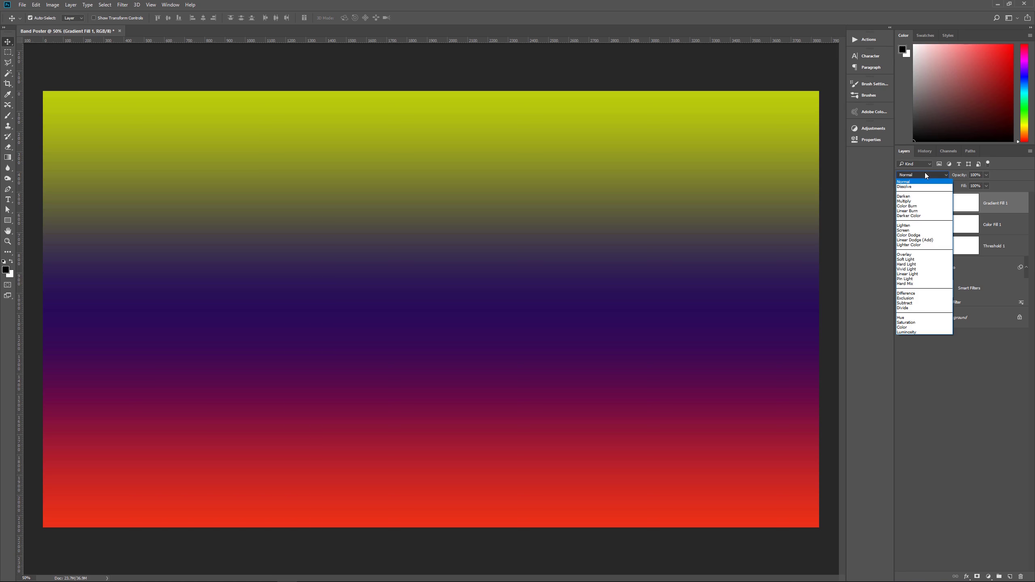
left_click(912, 305)
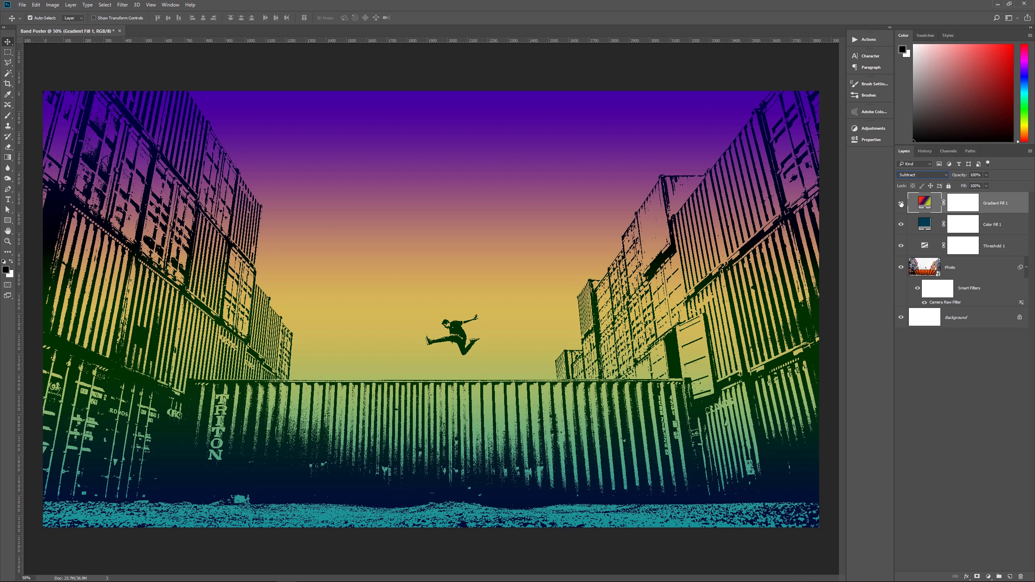
left_click(901, 204)
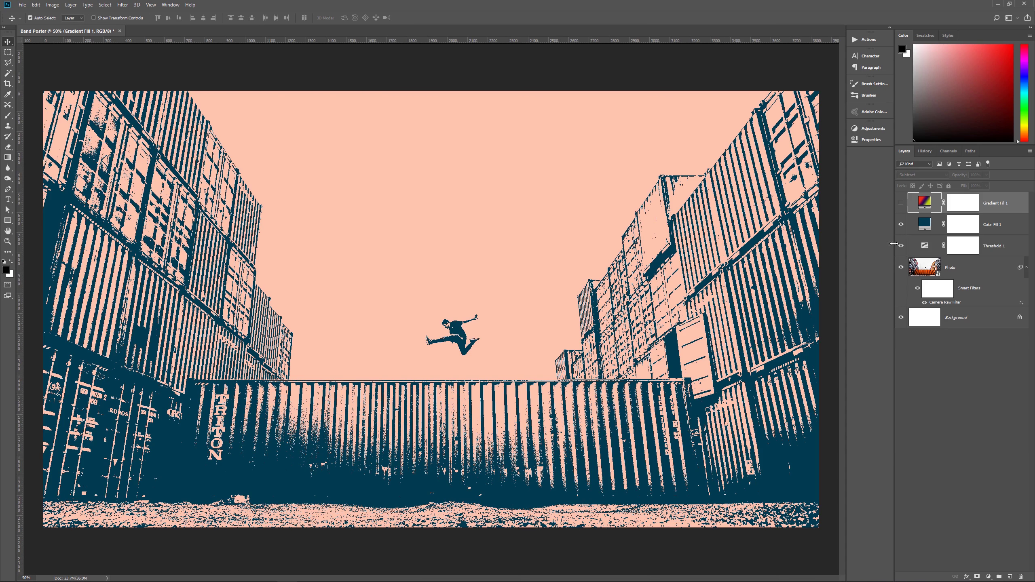
left_click(901, 203)
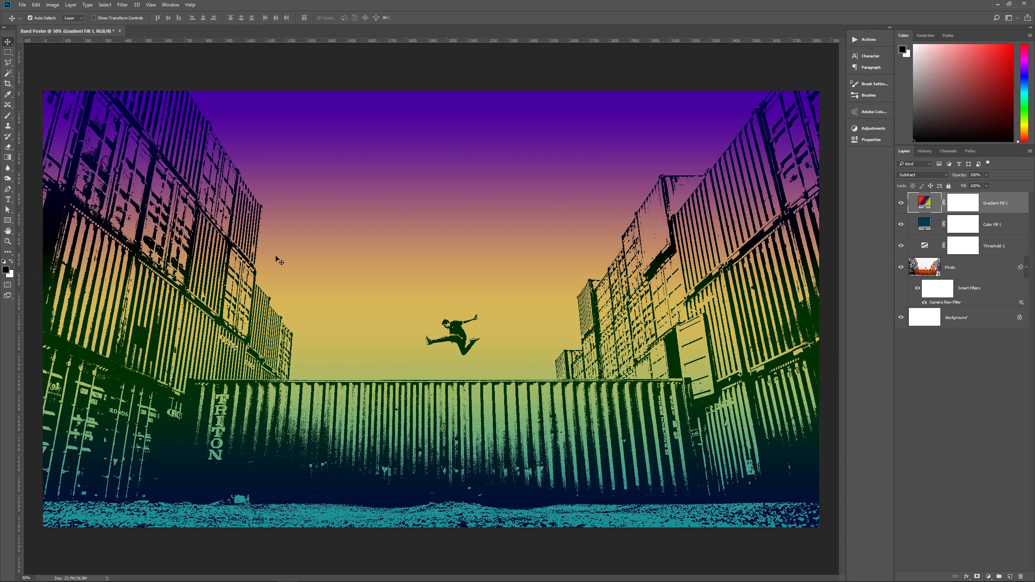
Step: Switch to the Type tool
left_click(122, 4)
key("t")
left_click(83, 68)
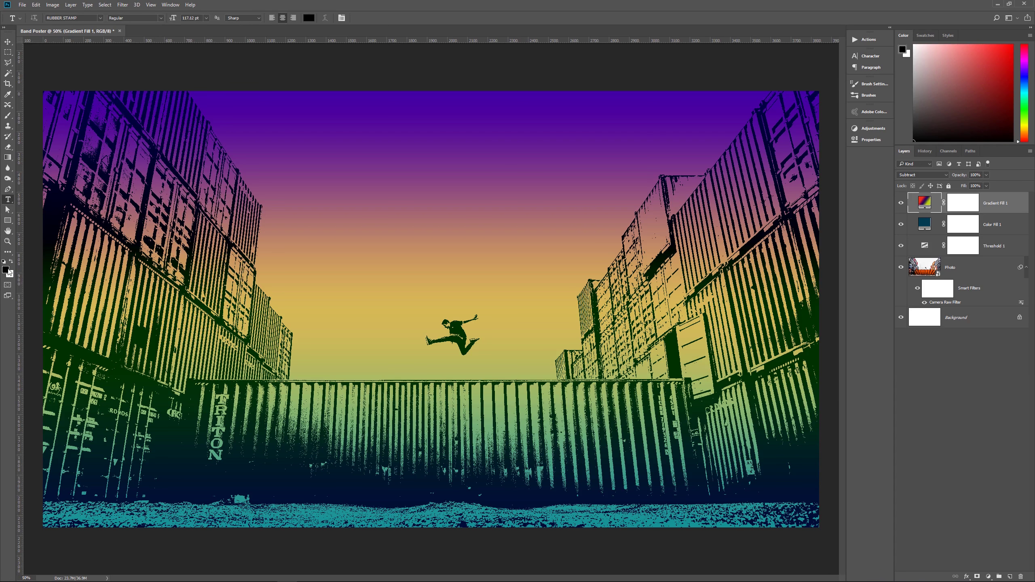
Step: Set the foreground colour to dark green hex 003100
left_click(6, 270)
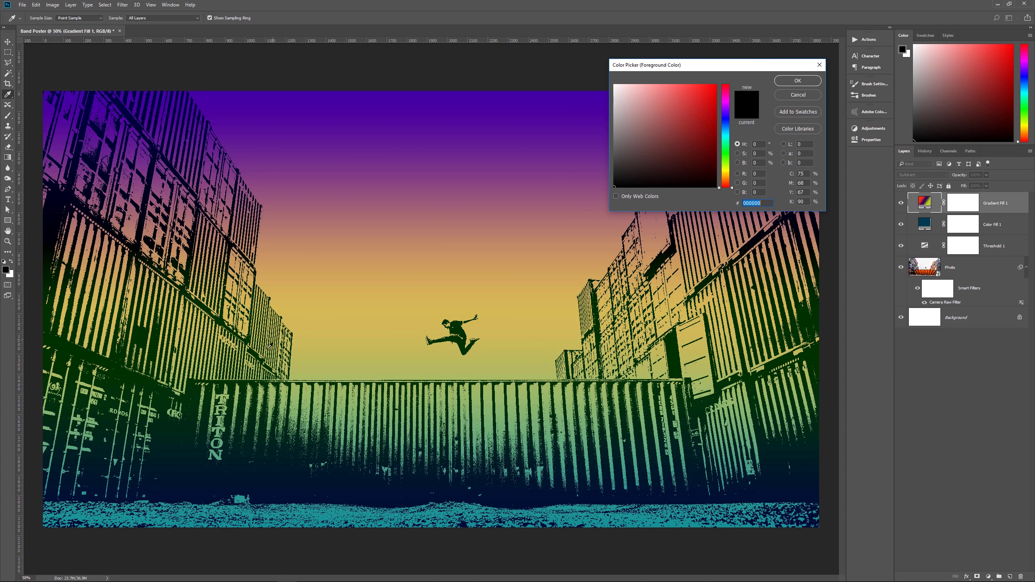
left_click(273, 475)
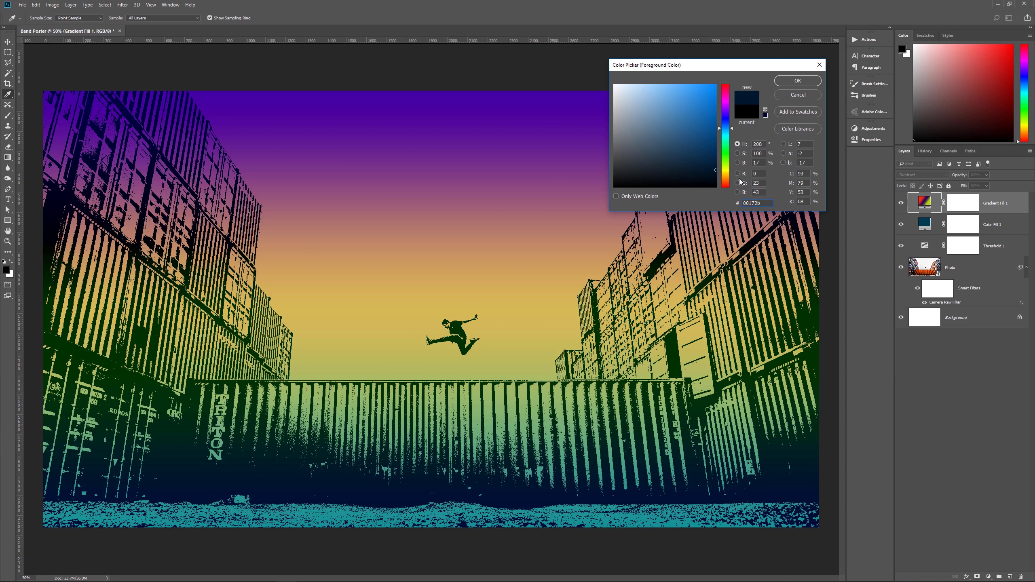
left_click_drag(764, 204, 711, 210)
type("0031")
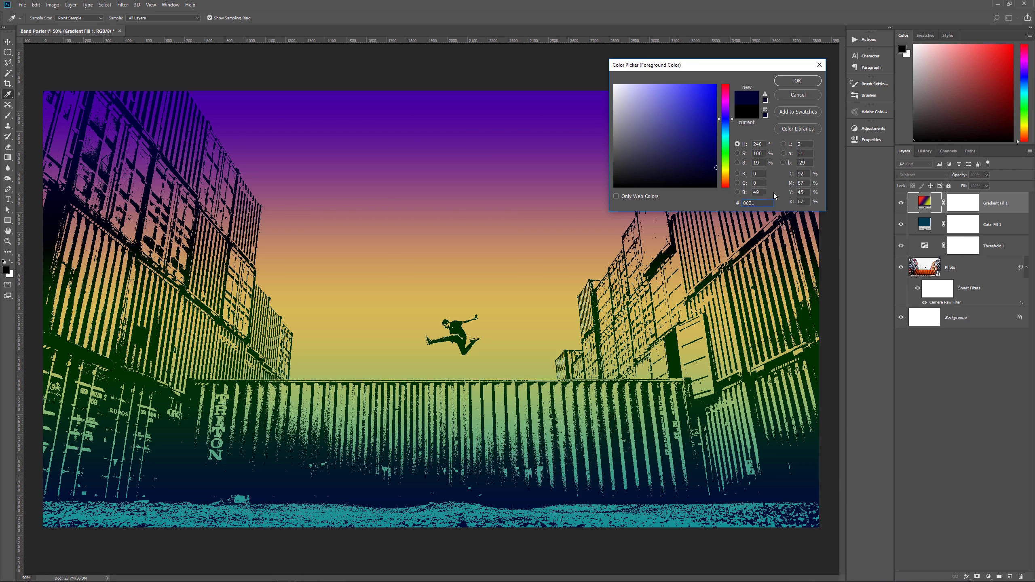
type("00")
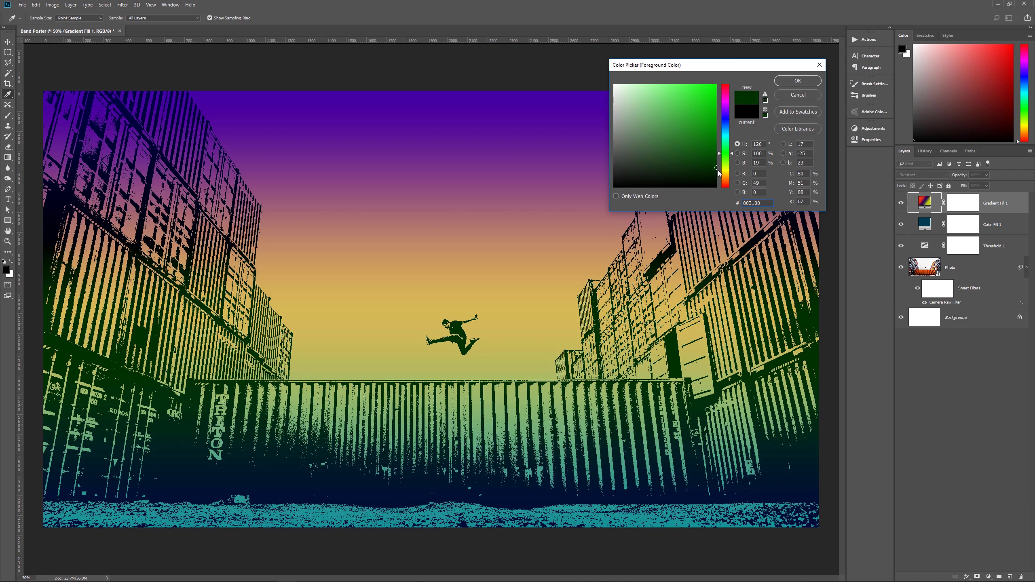
left_click(797, 81)
key("t")
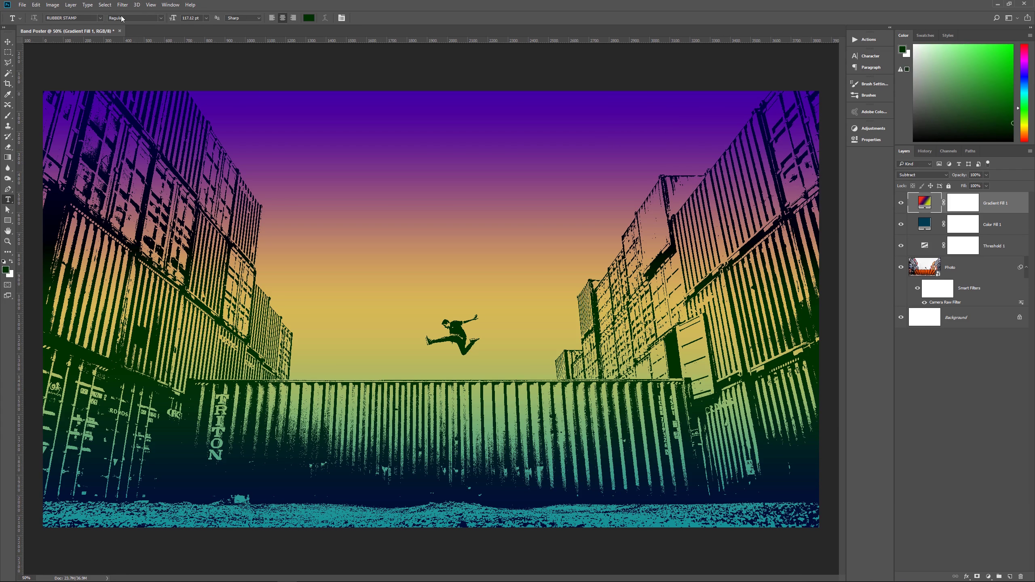
Step: Choose the Baron Kuffner font at 75 pt
left_click(101, 17)
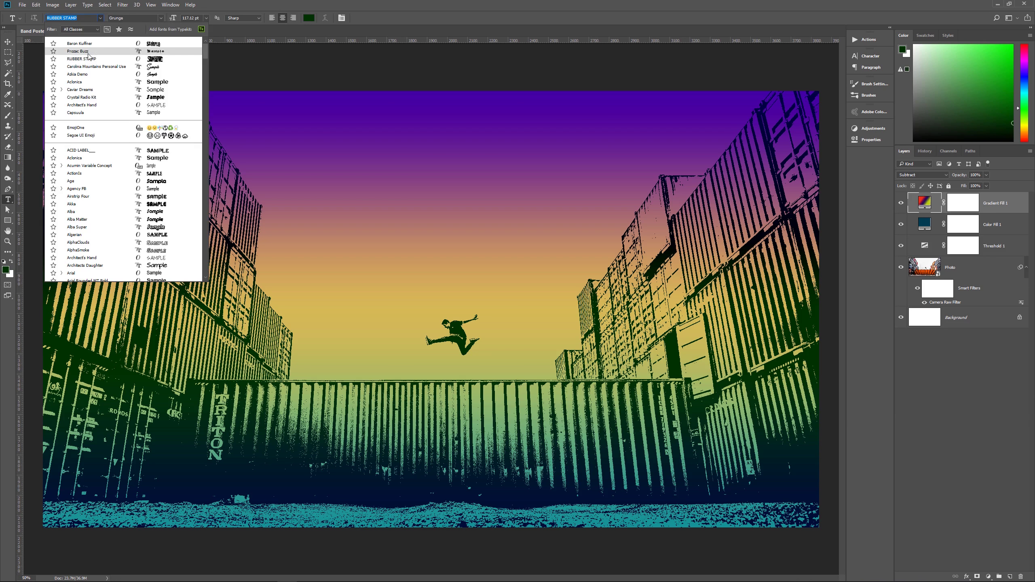
left_click(93, 44)
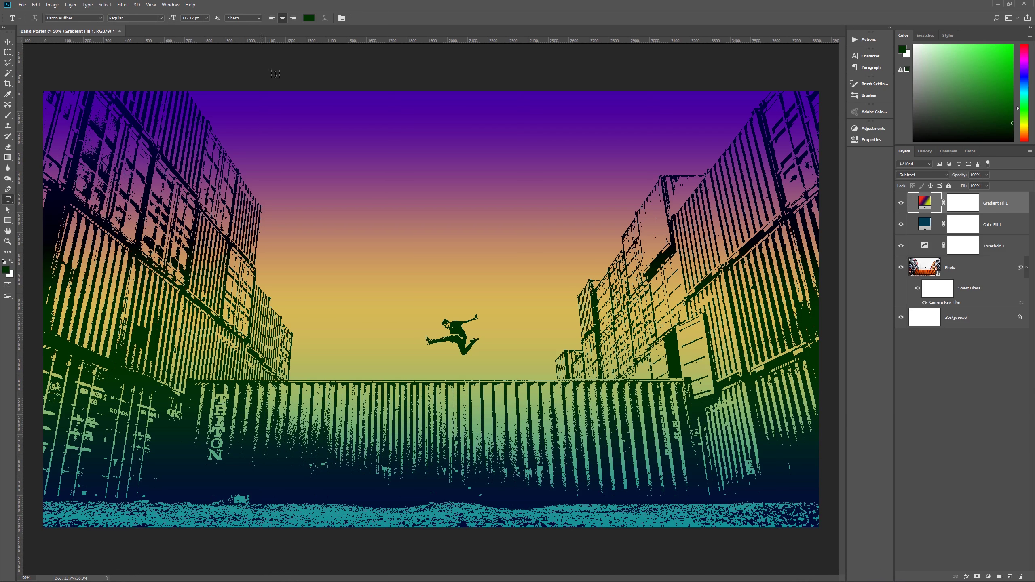
left_click(201, 17)
type("75")
key("Return")
Step: Set the character tracking to 50 in the Character panel
key("v")
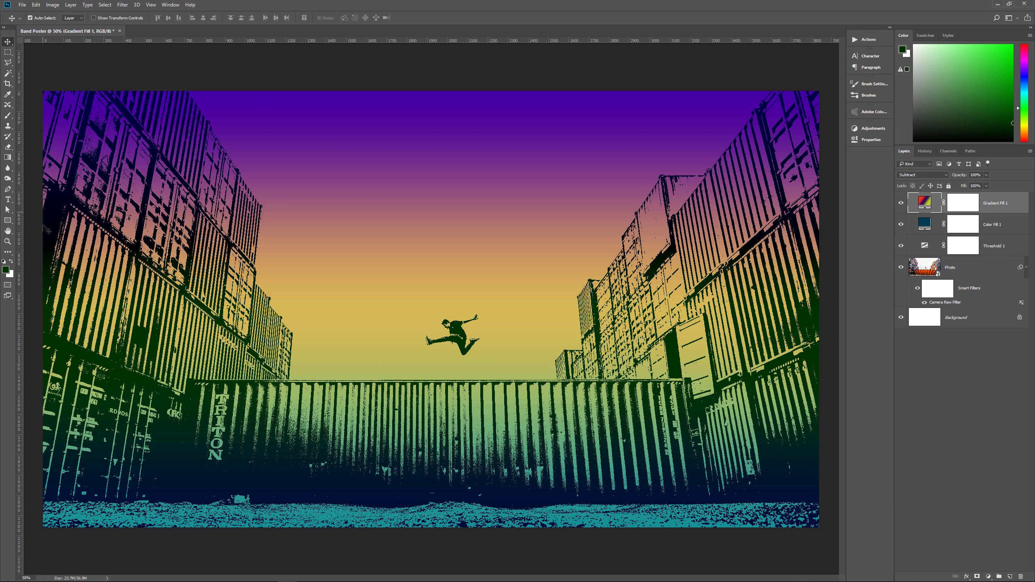
left_click(7, 199)
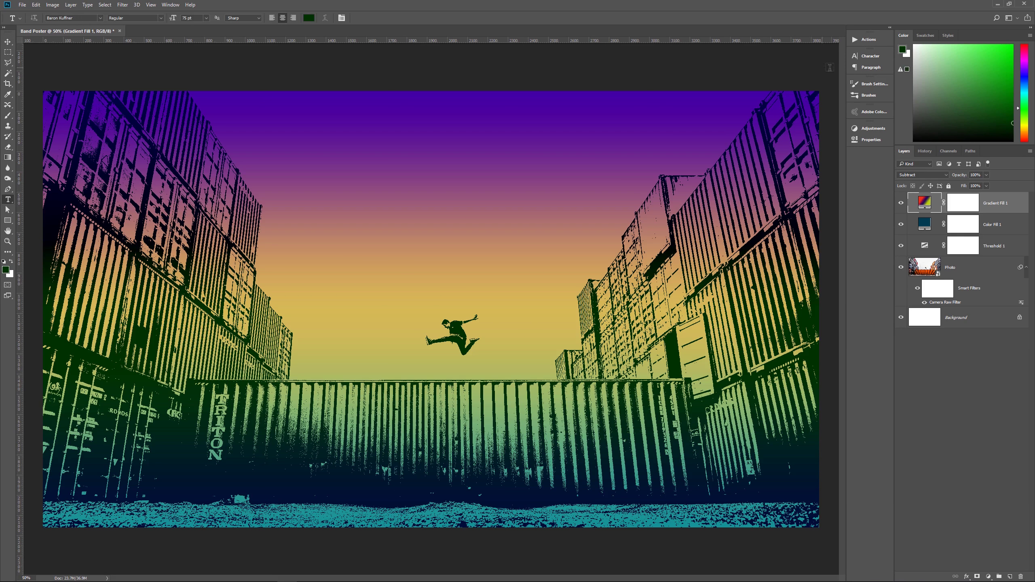
left_click(867, 56)
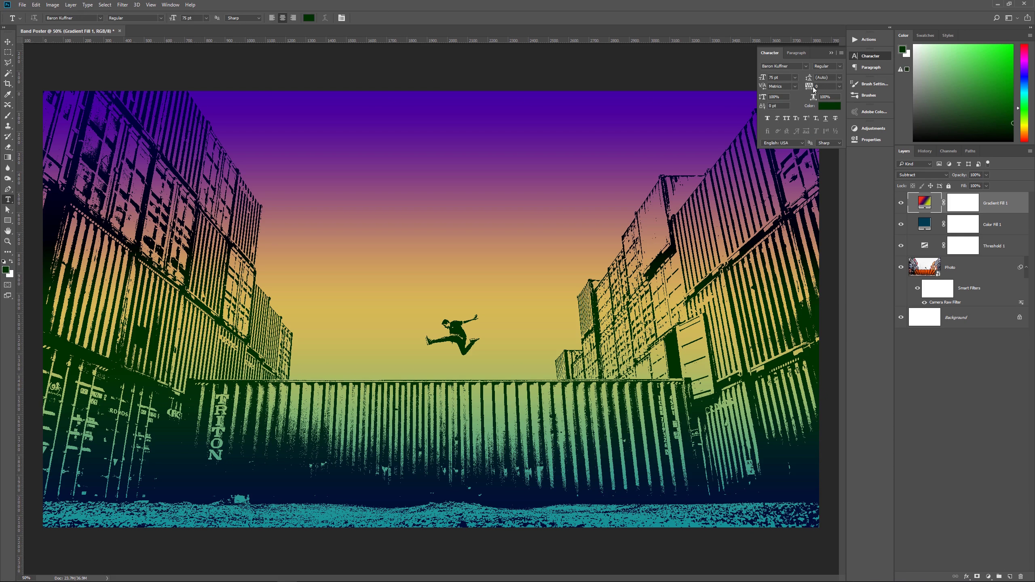
left_click(838, 86)
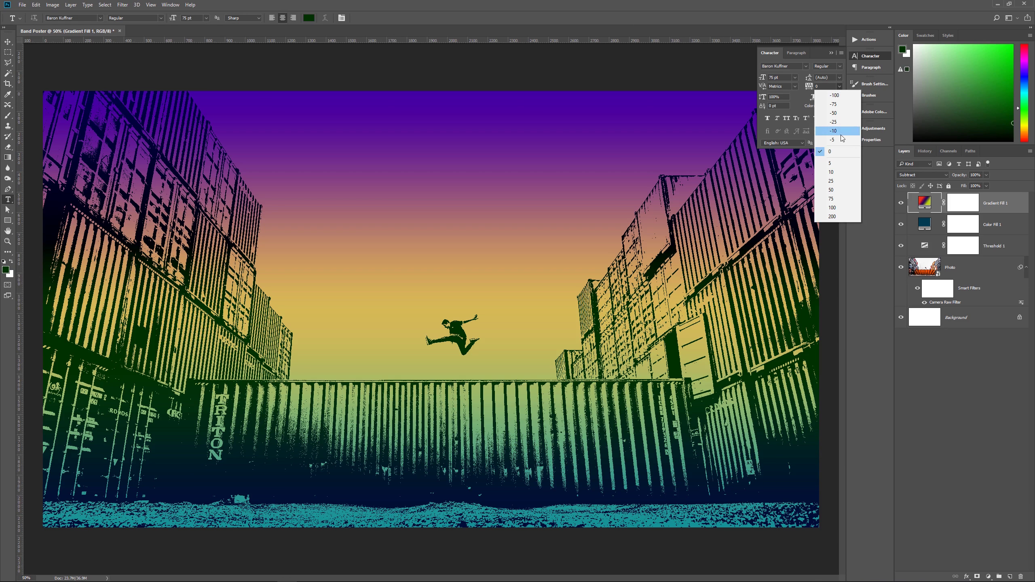
left_click(832, 190)
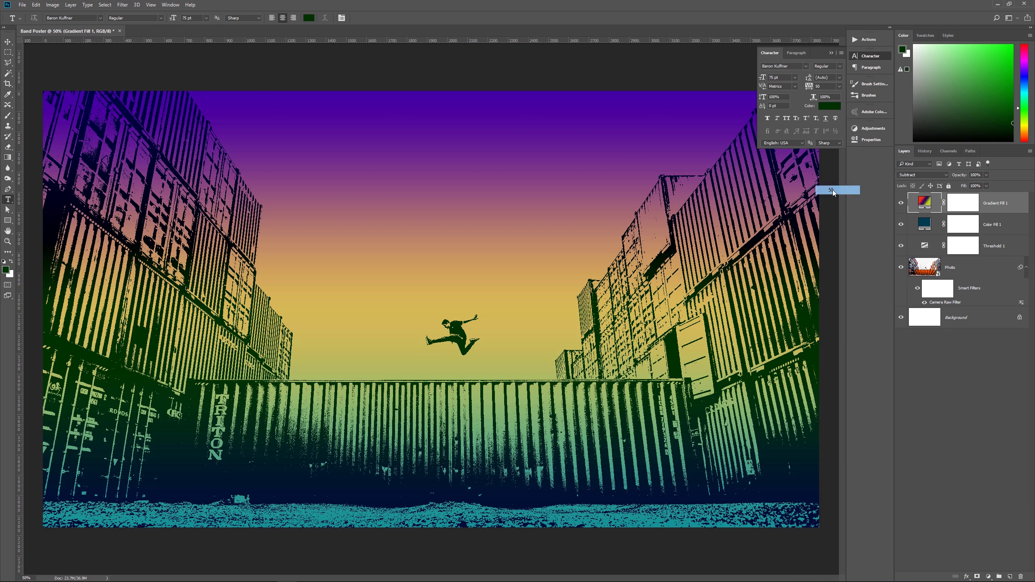
Step: Type TUTORIALS and nudge it onto the top of the middle container
left_click(451, 375)
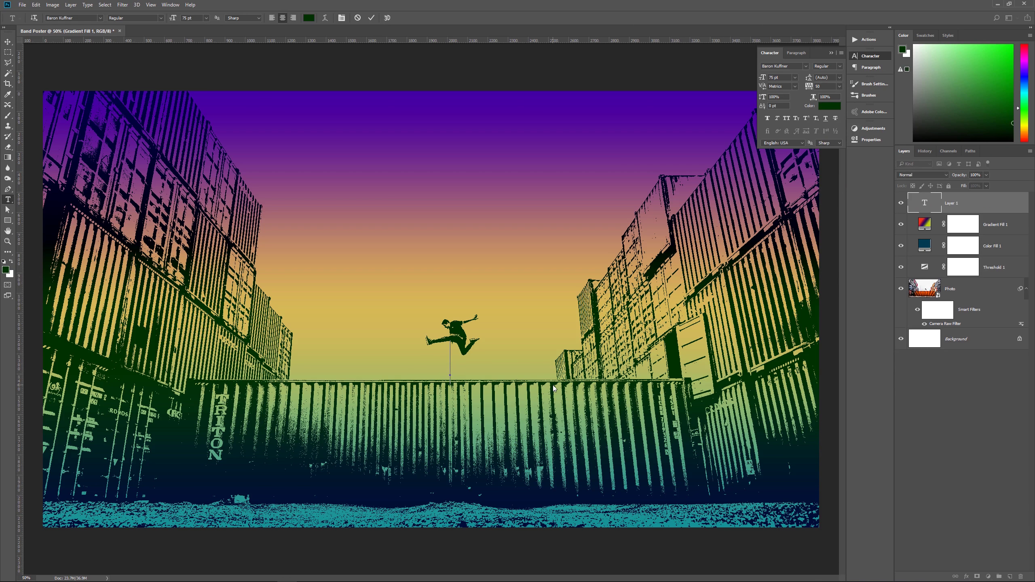
type("TUTORIA")
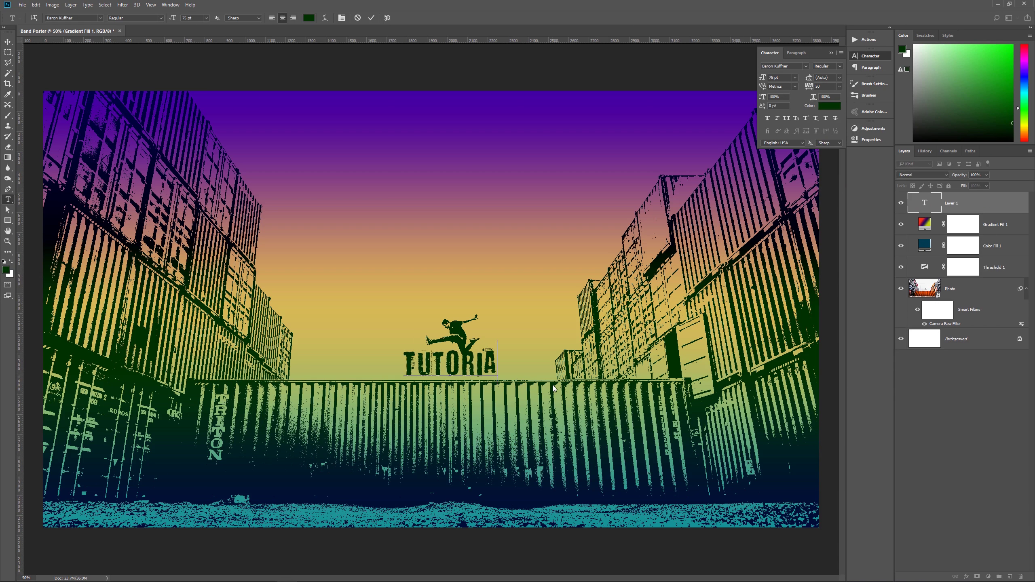
type("LS")
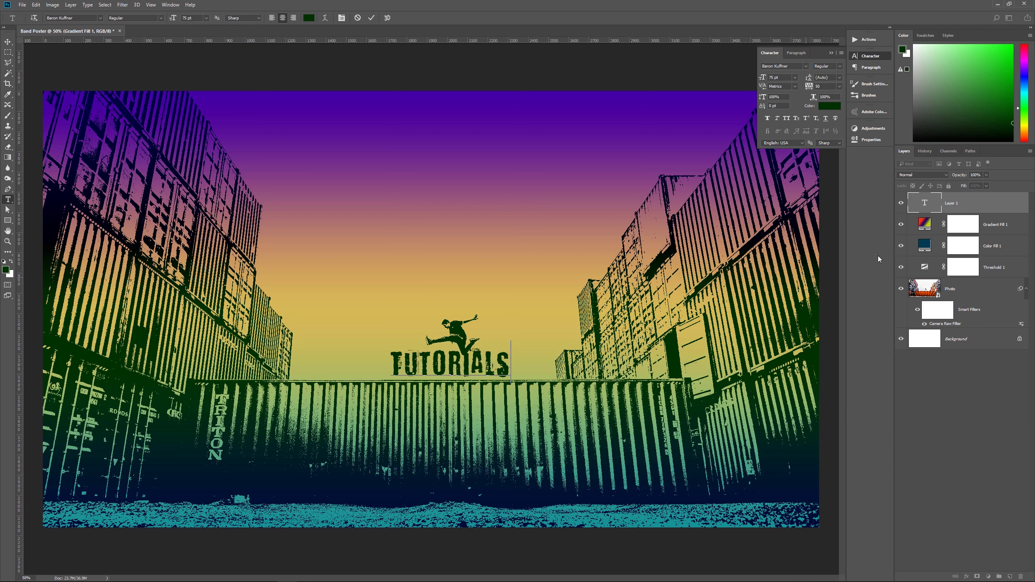
left_click(953, 207)
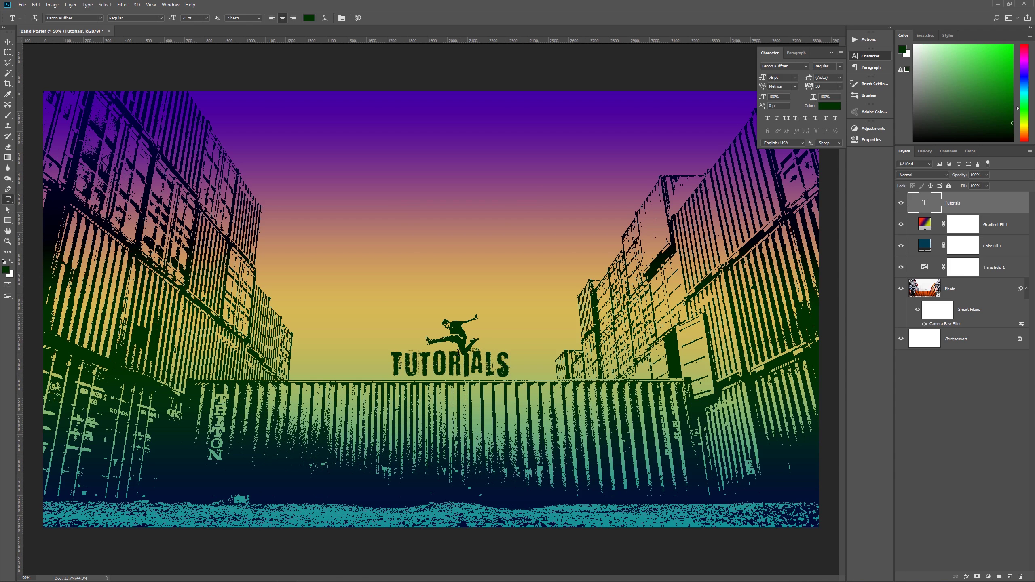
key("v")
left_click_drag(466, 365, 466, 370)
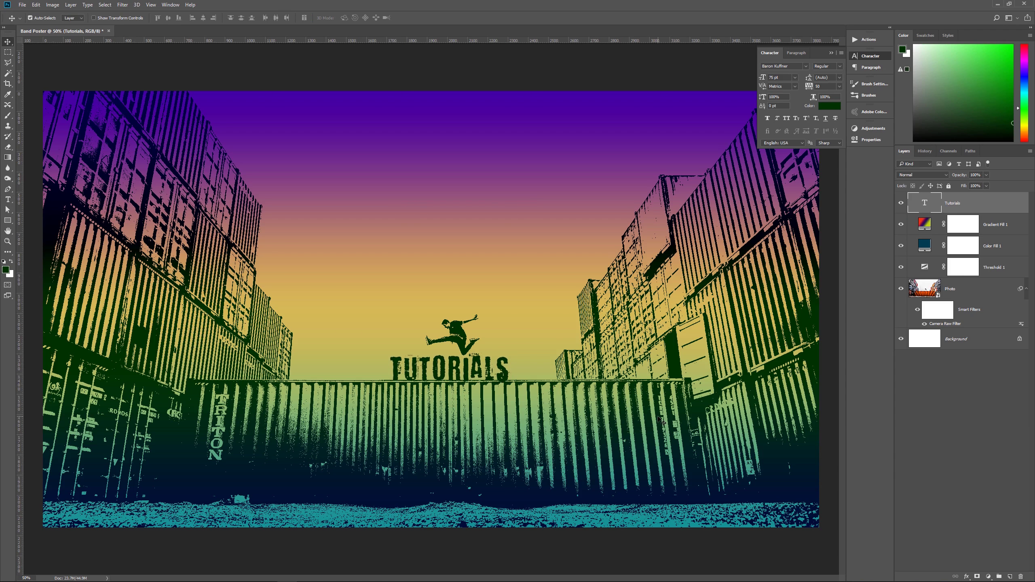
key("Left")
key("Left")
key("Left")
key("Left")
key("Left")
key("Left")
key("Left")
key("Left")
key("Left")
key("Left")
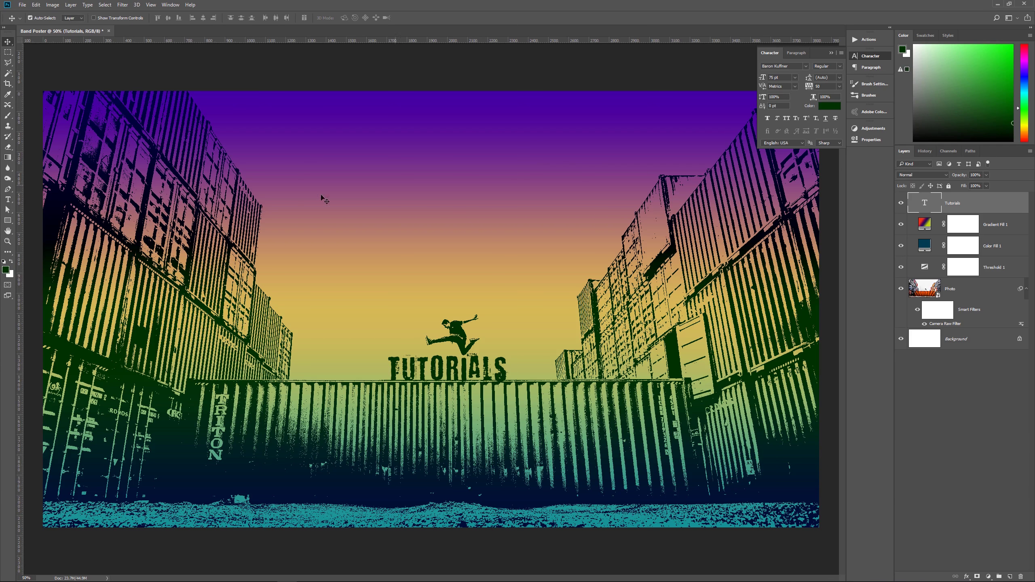
Step: Set the foreground colour to dark red 680909
left_click(6, 269)
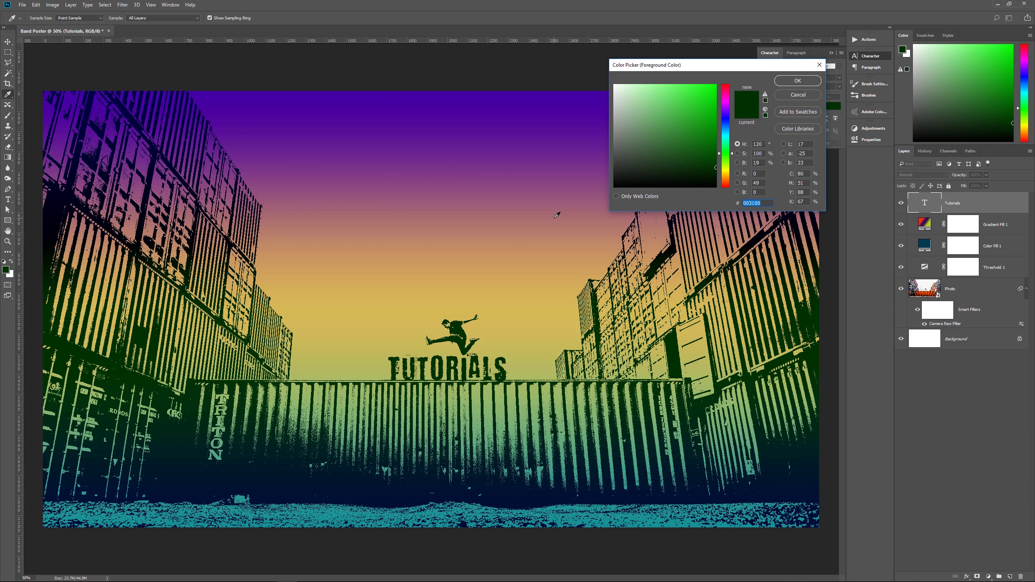
type("68")
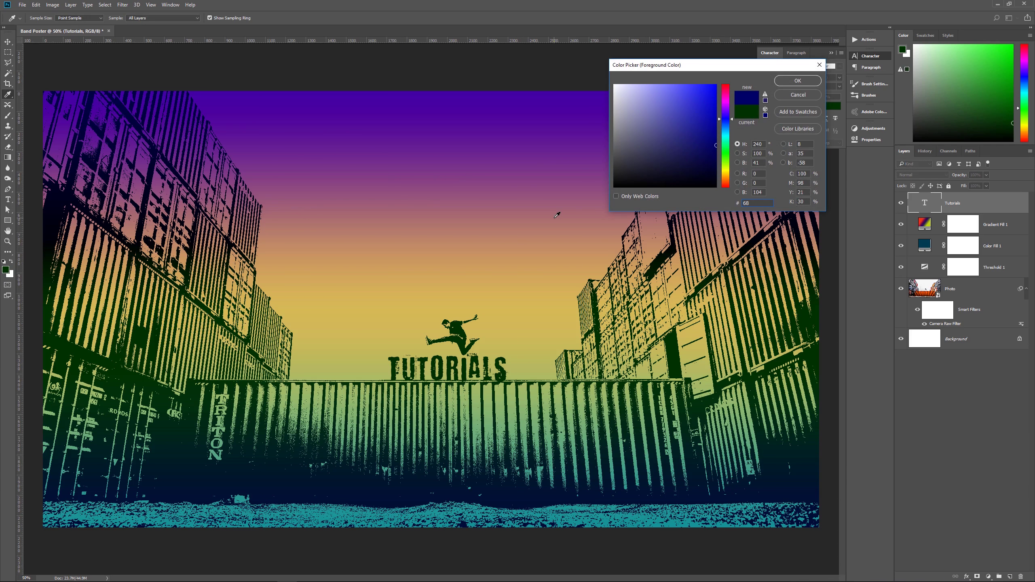
type("0909")
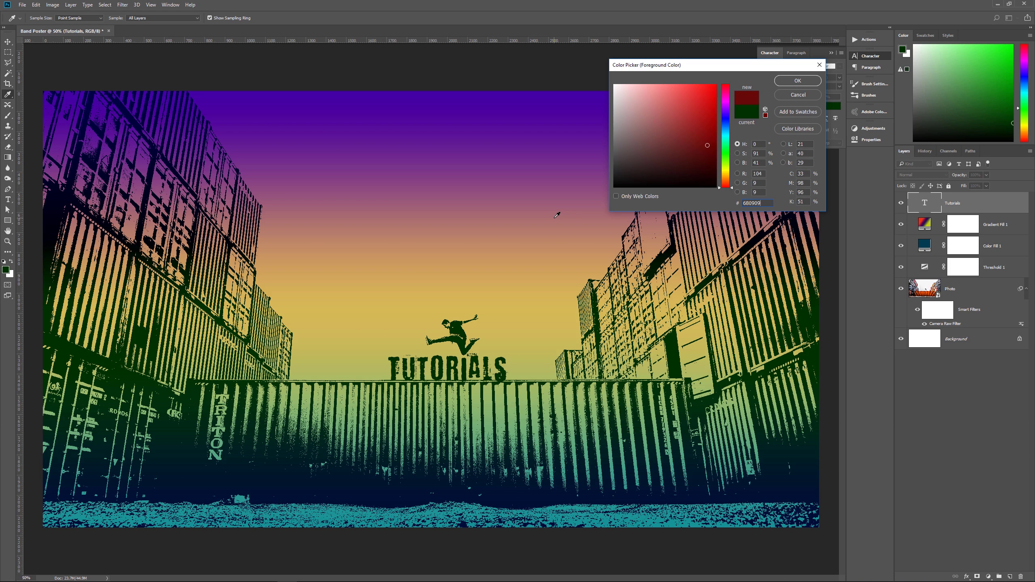
left_click(798, 84)
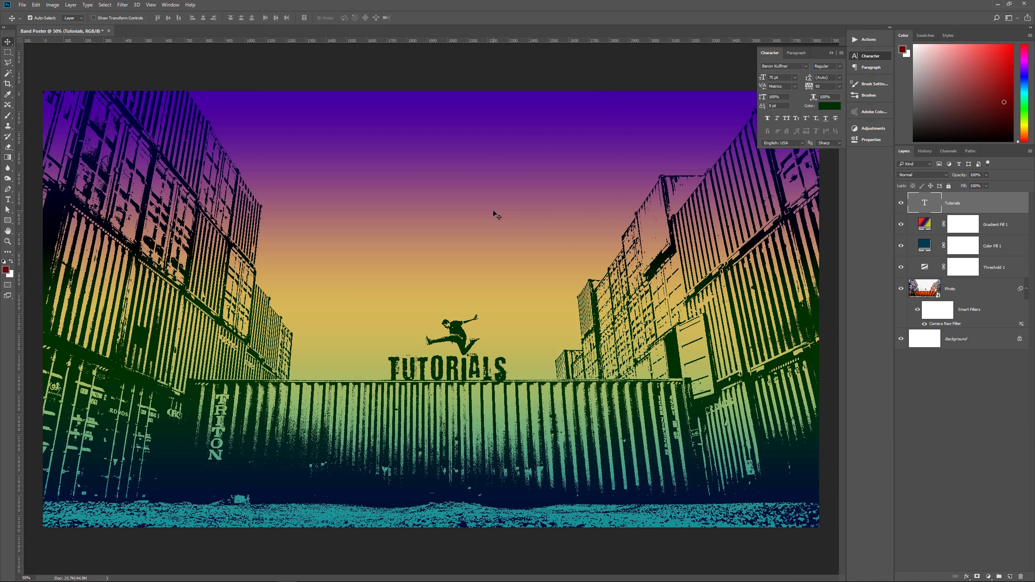
Step: On a new layer above Tutorials, choose the RUBBER STAMP font with tracking 0
key("t")
left_click(806, 66)
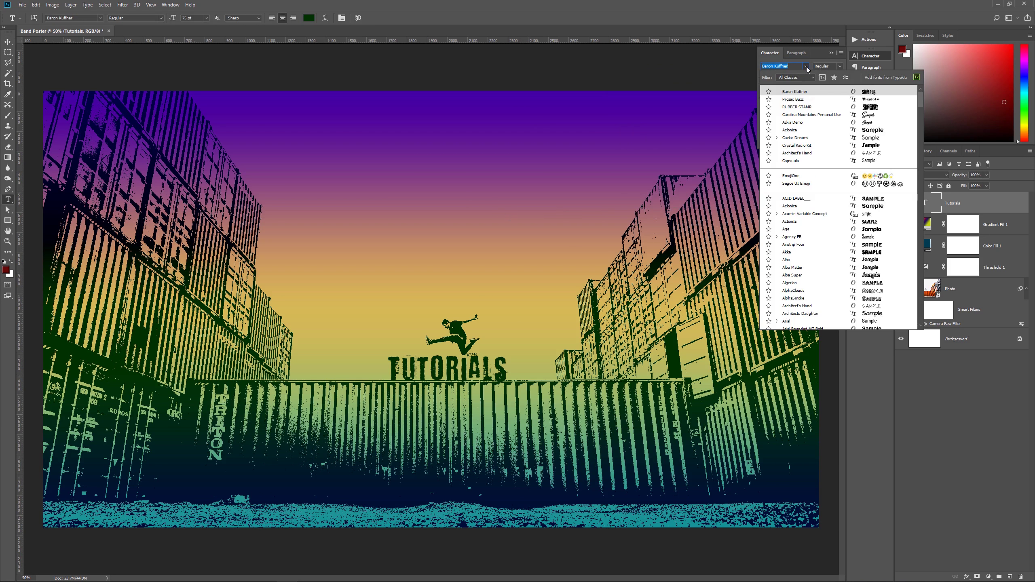
left_click(798, 107)
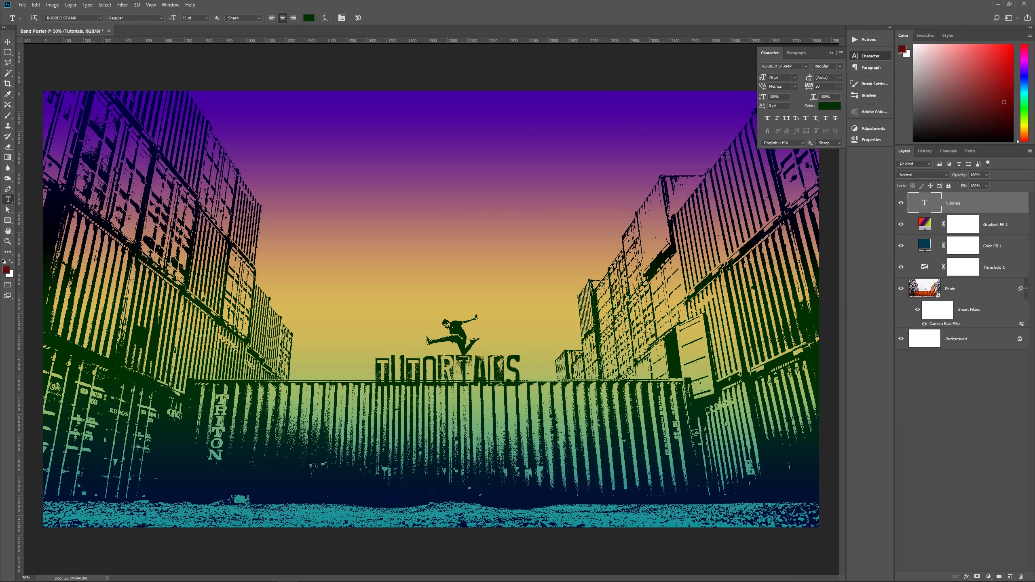
key("ctrl+z")
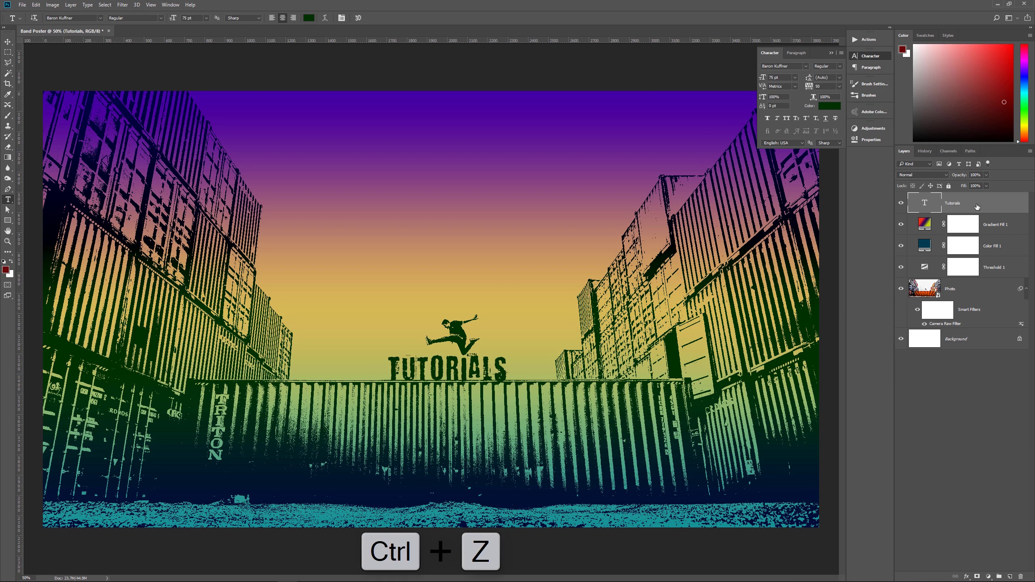
left_click(1010, 577)
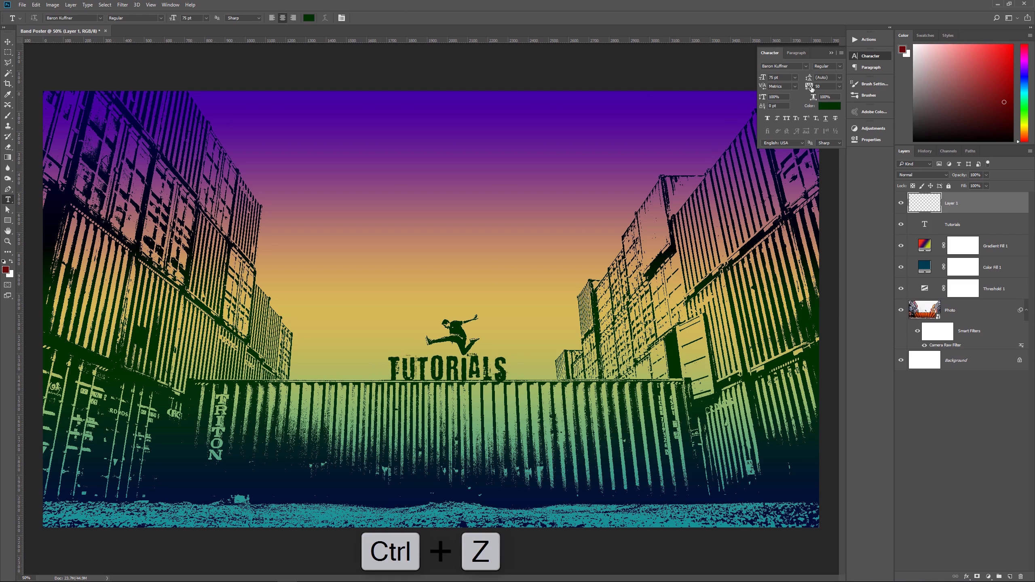
left_click(806, 67)
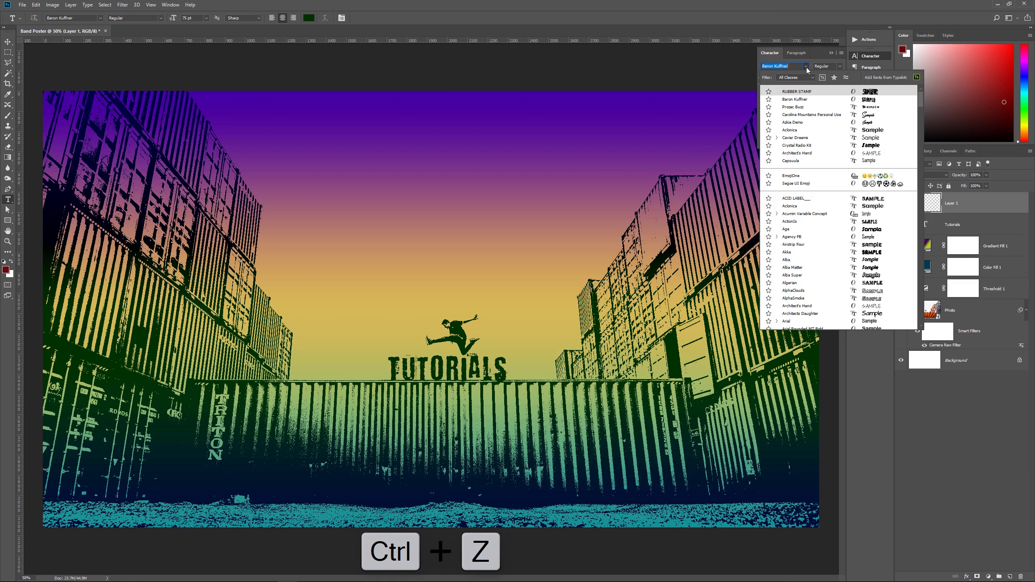
left_click(787, 92)
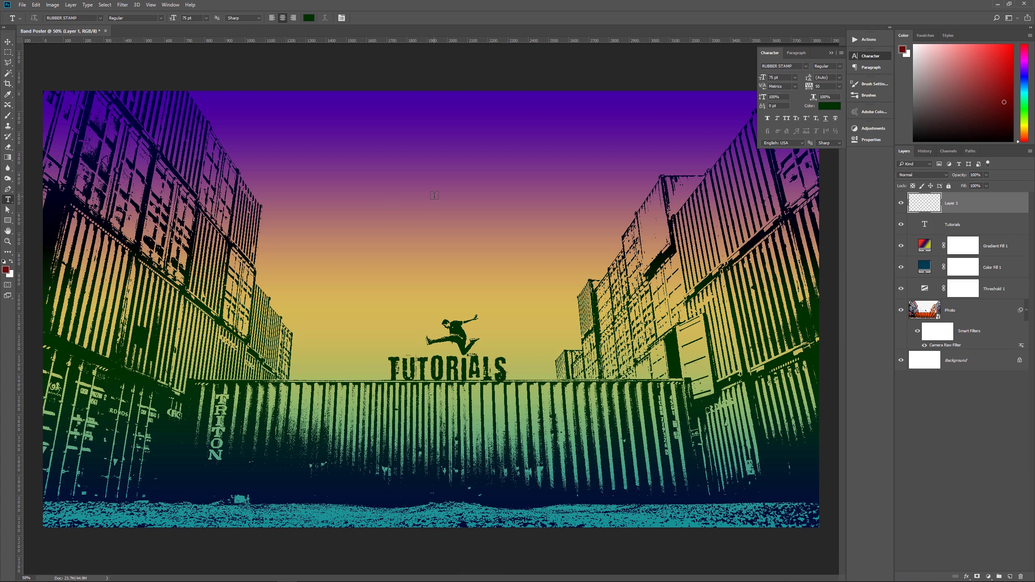
left_click(840, 86)
left_click(840, 163)
Step: Make the text colour dark red and type PIXEL MAGIC near the top centre
left_click(833, 107)
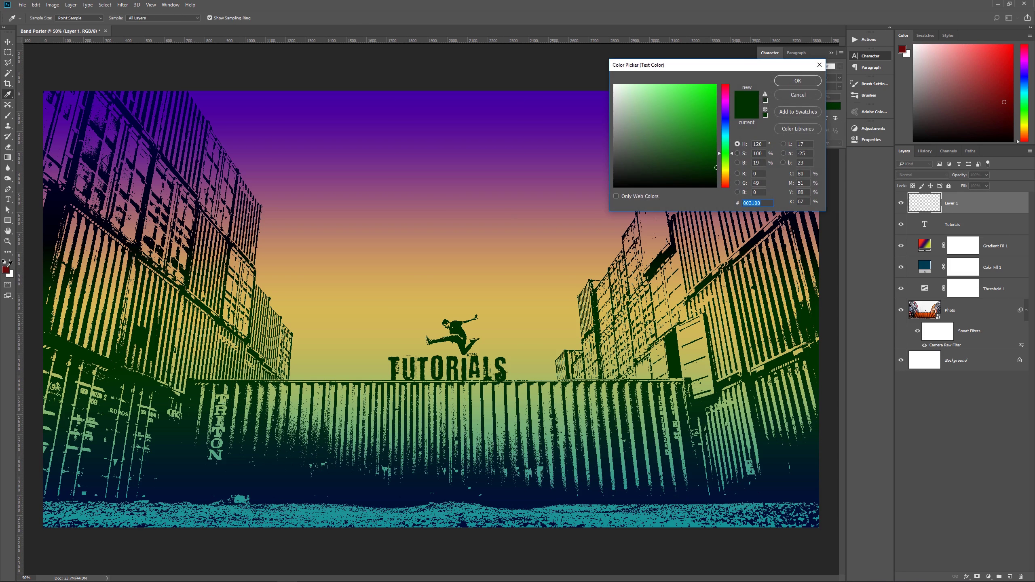
left_click(6, 269)
left_click(799, 81)
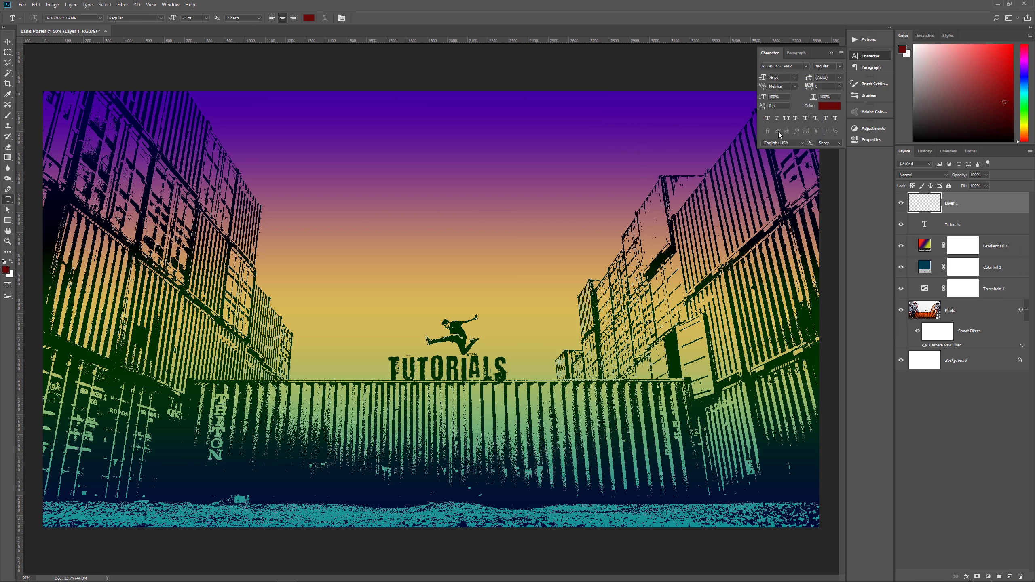
left_click(431, 170)
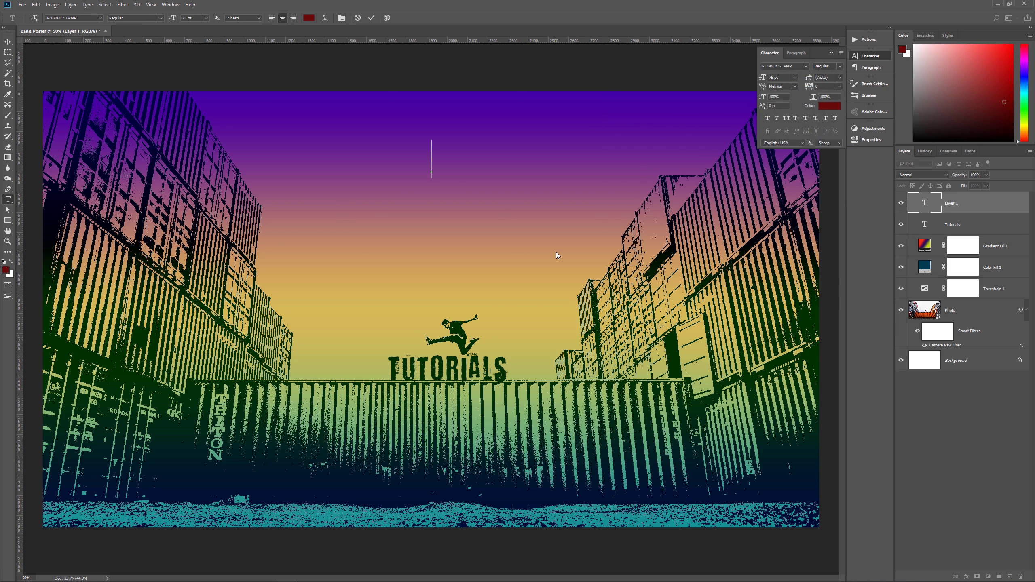
type("PIXEL MA")
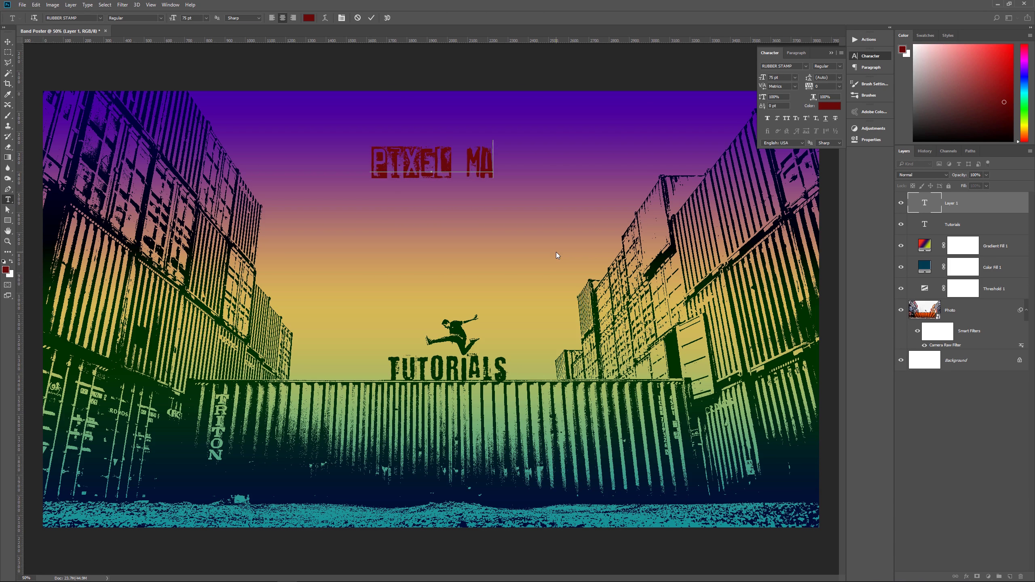
type("GIC")
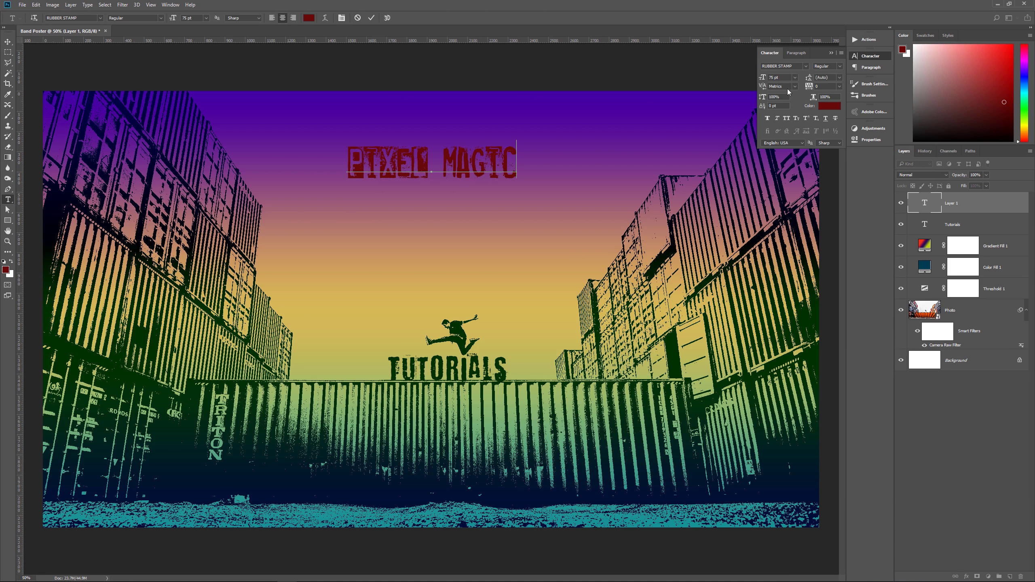
left_click(962, 204)
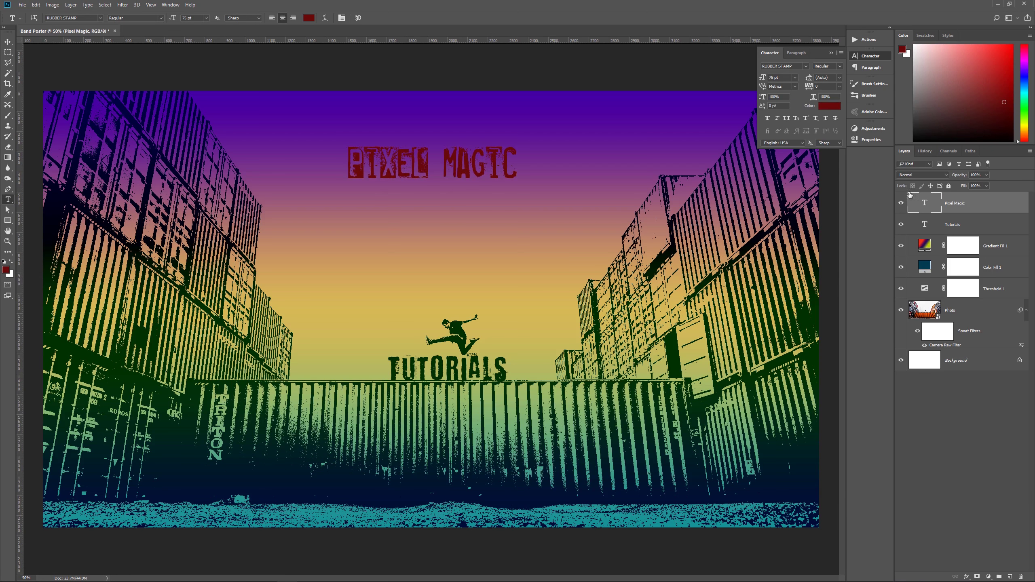
Step: Resize PIXEL MAGIC to 160 pt and move it slightly lower
left_click(783, 77)
type("160")
key("Return")
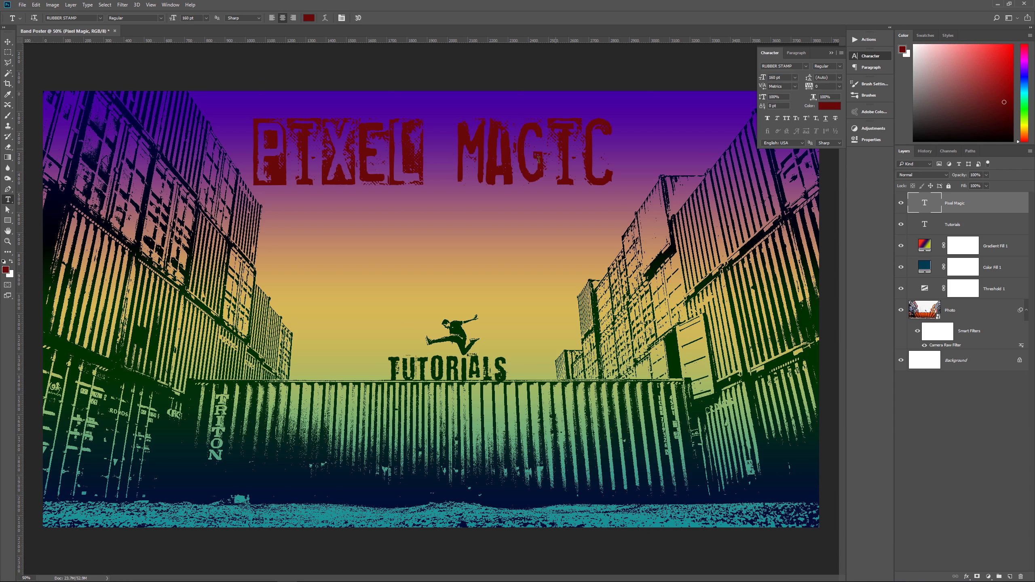
key("v")
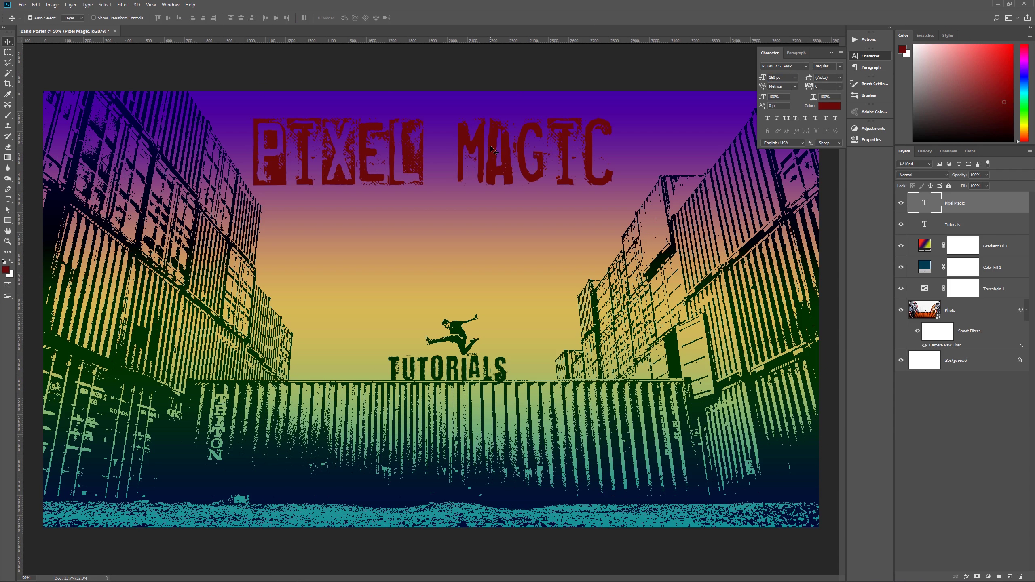
left_click_drag(494, 147, 503, 202)
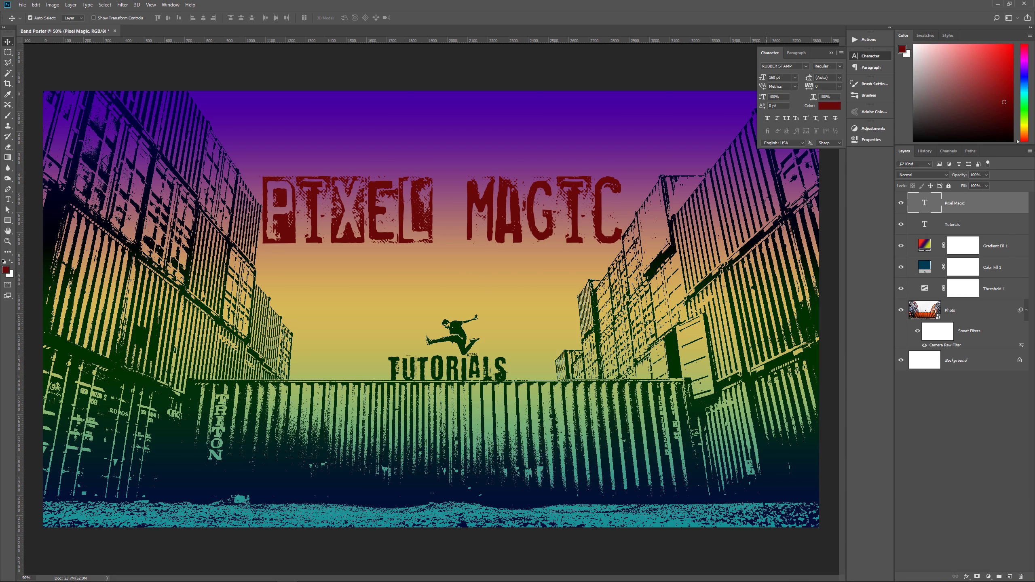
left_click(831, 53)
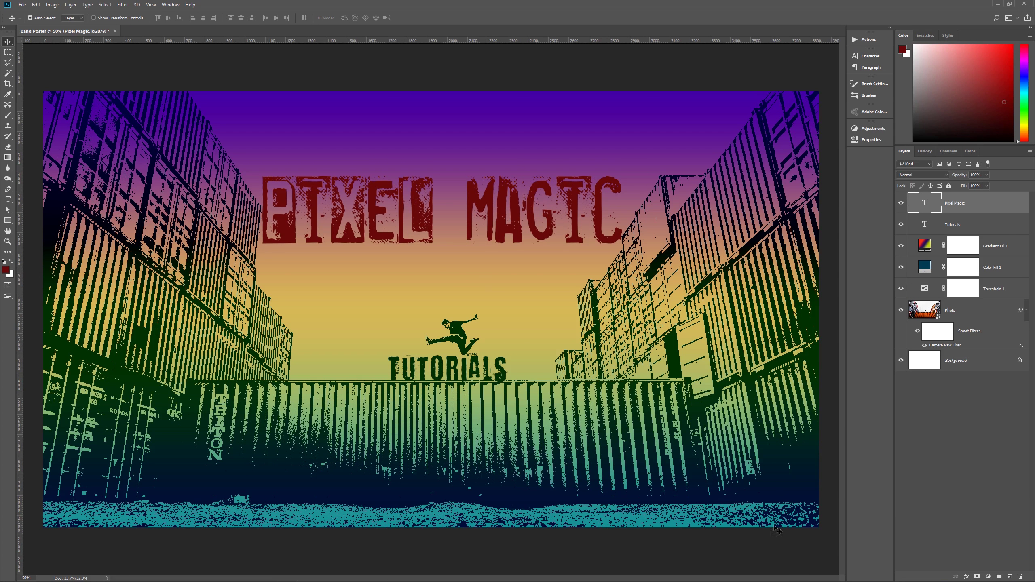
Step: Add a Stroke effect to PIXEL MAGIC with a dark teal colour
left_click(966, 577)
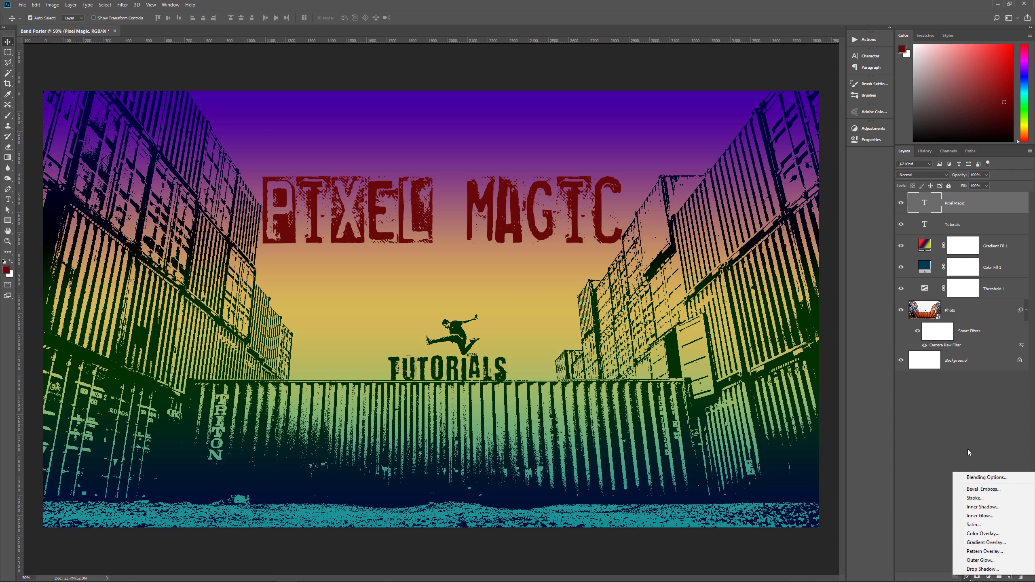
left_click(975, 497)
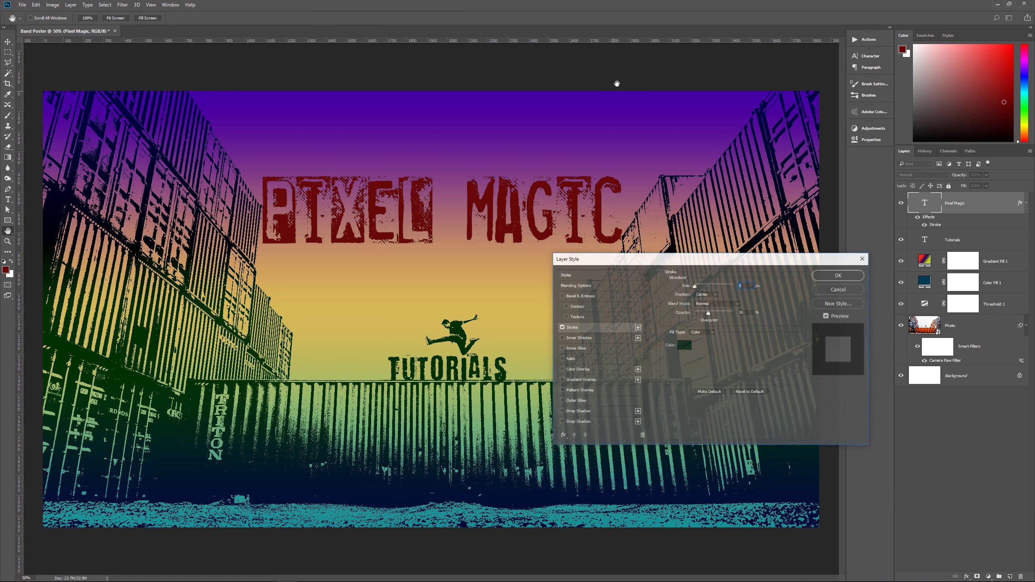
left_click_drag(675, 261, 637, 287)
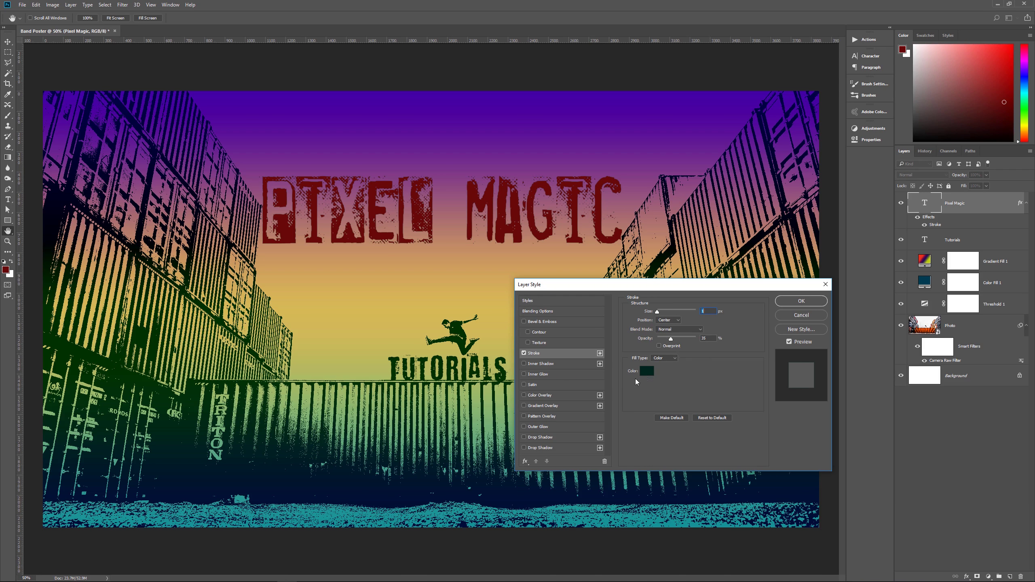
left_click(647, 371)
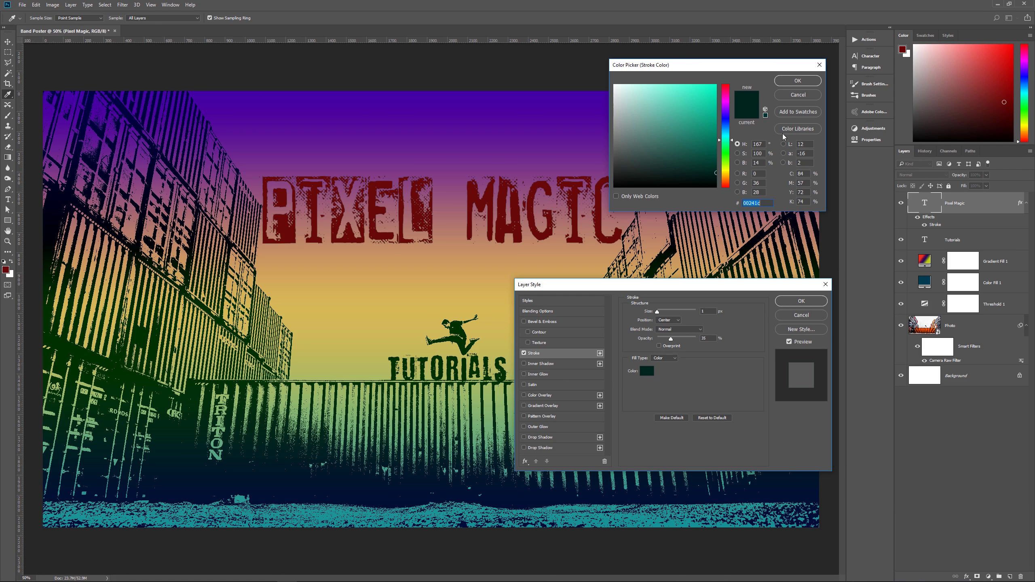
left_click(797, 81)
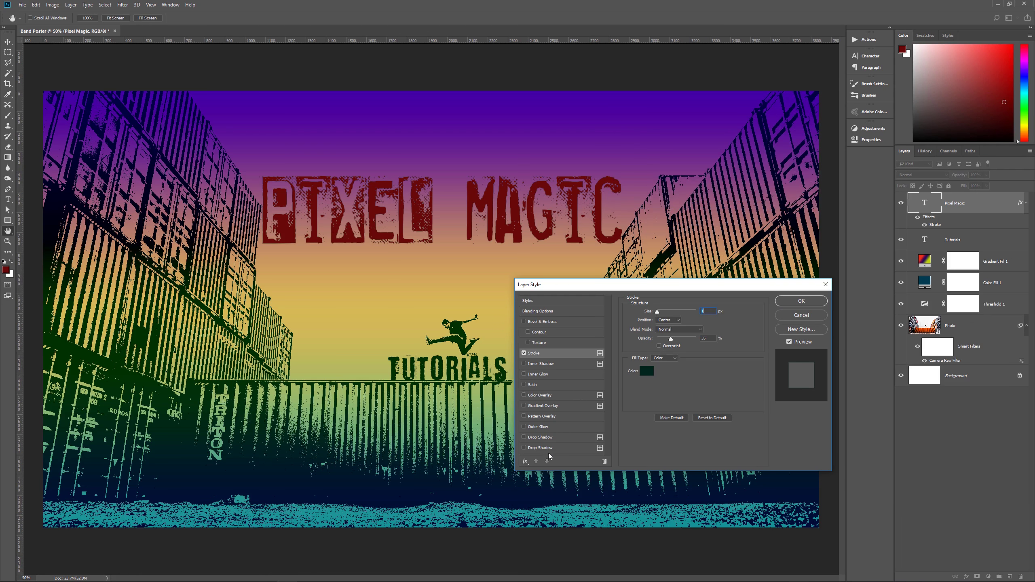
Step: Enable a yellow Overlay Drop Shadow on the title
left_click(552, 440)
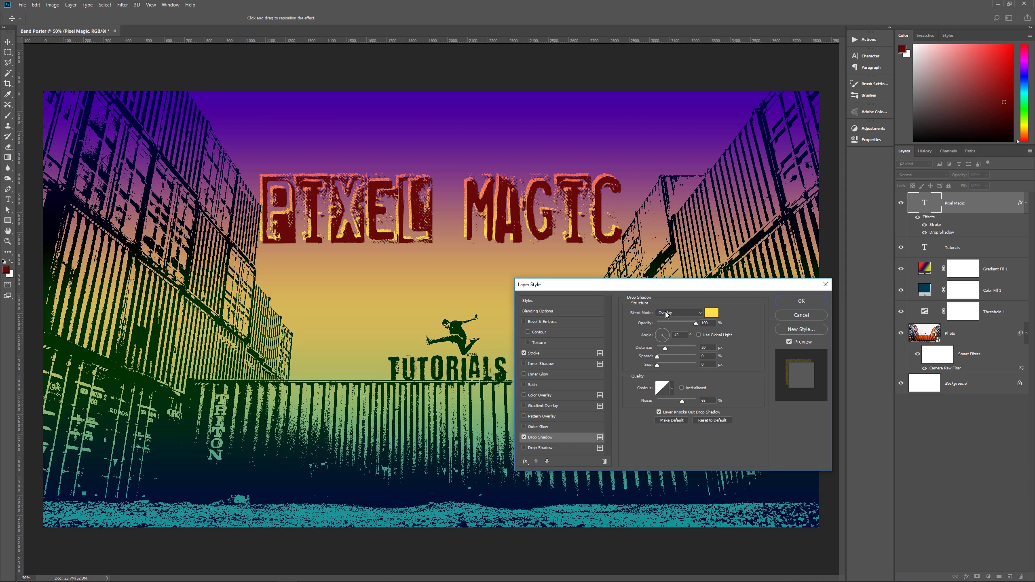
left_click(711, 312)
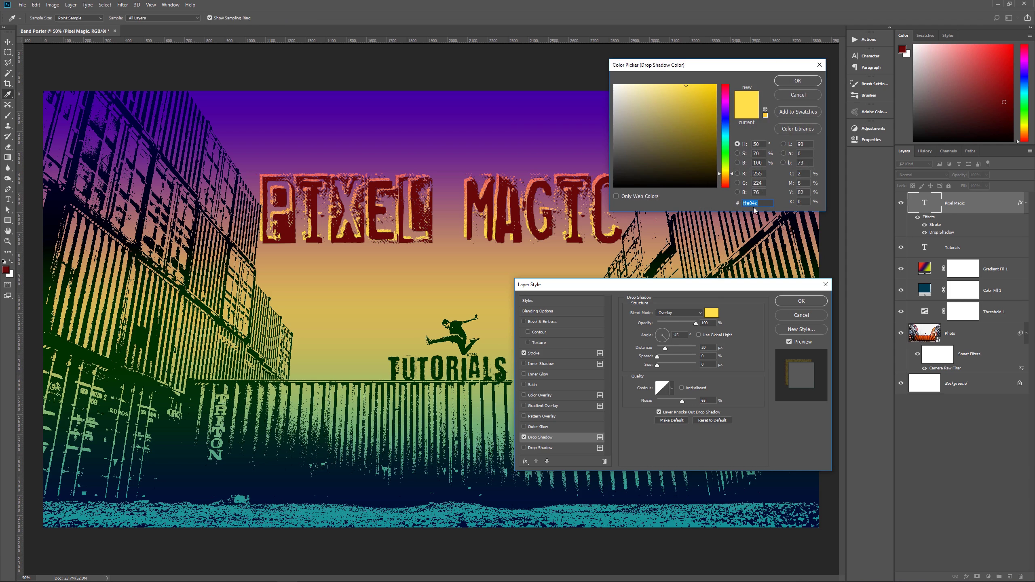
left_click(797, 84)
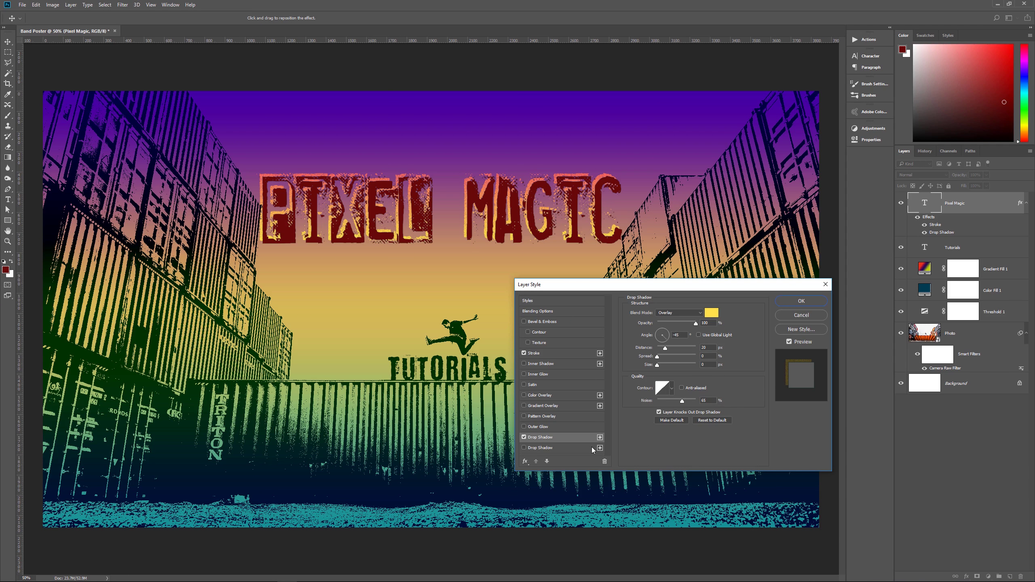
Step: Add a second Drop Shadow in pink ed34d5 at 50% opacity
left_click(569, 447)
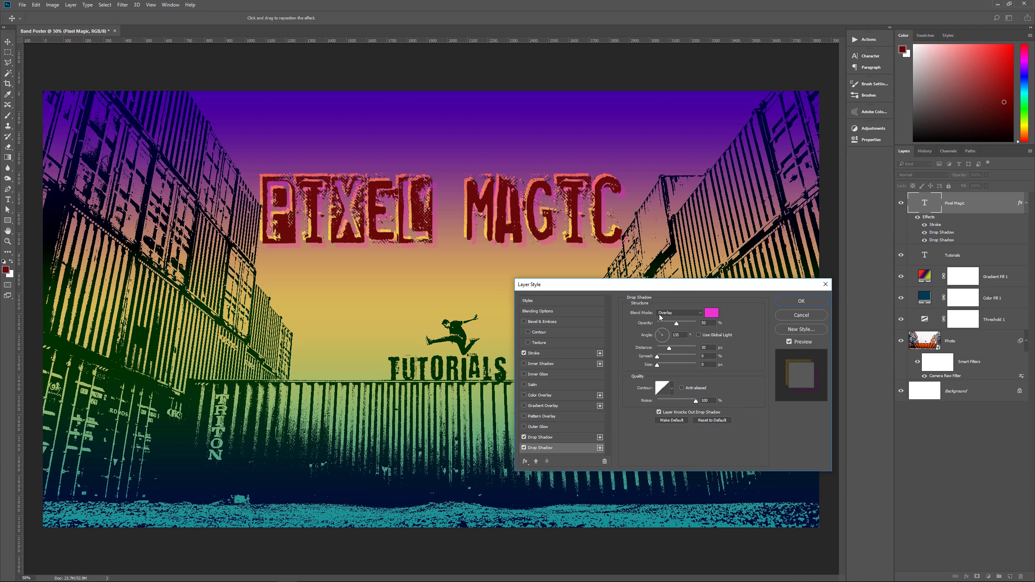
left_click(711, 313)
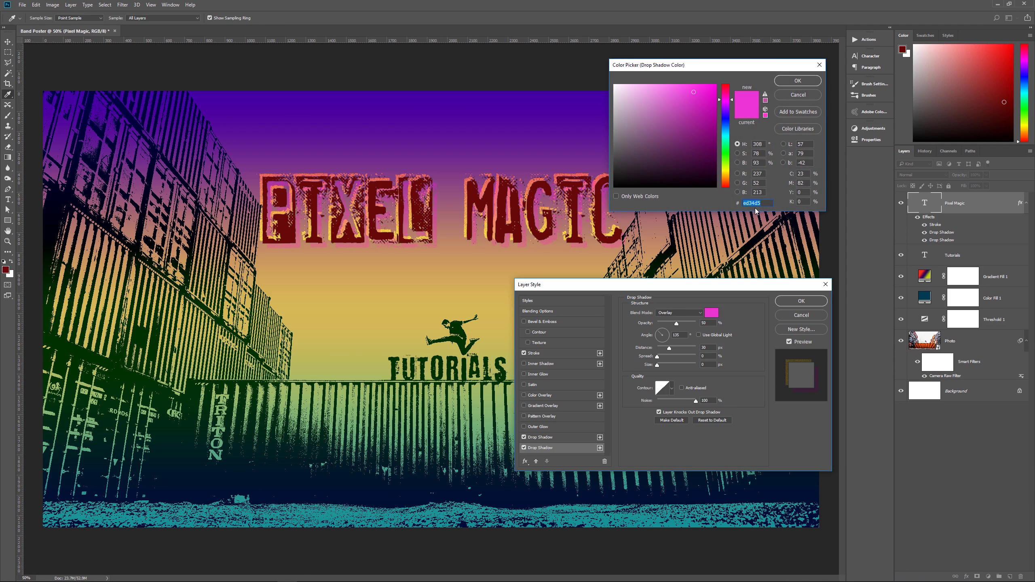
left_click(796, 81)
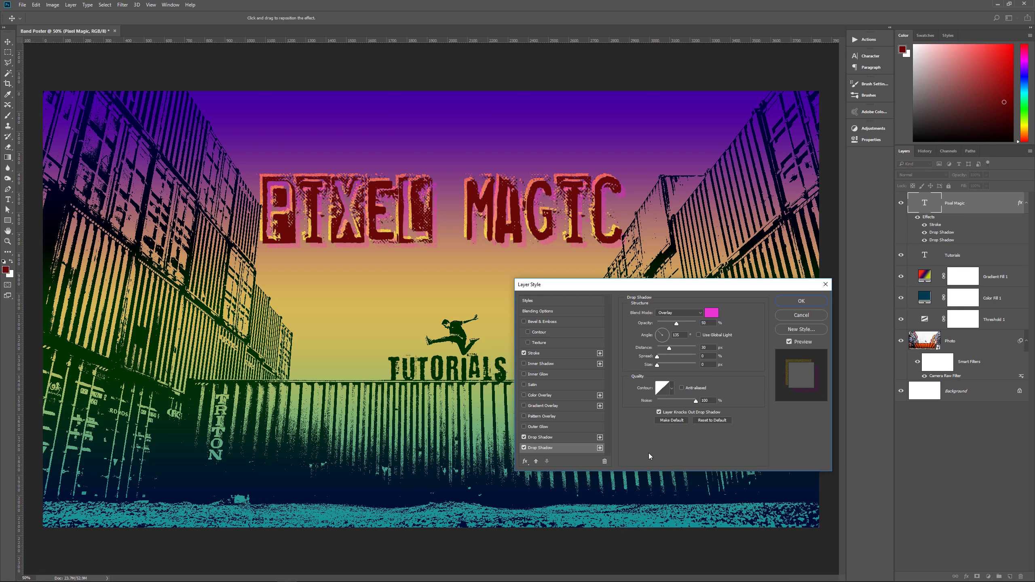
Step: Commit the Stroke and both Drop Shadows by confirming the Layer Style dialog
left_click(779, 303)
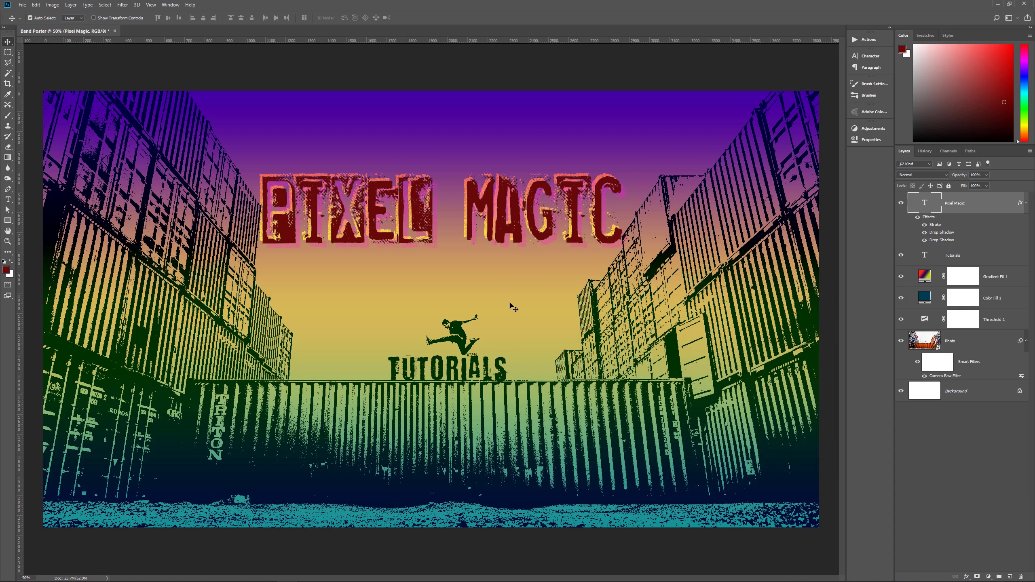